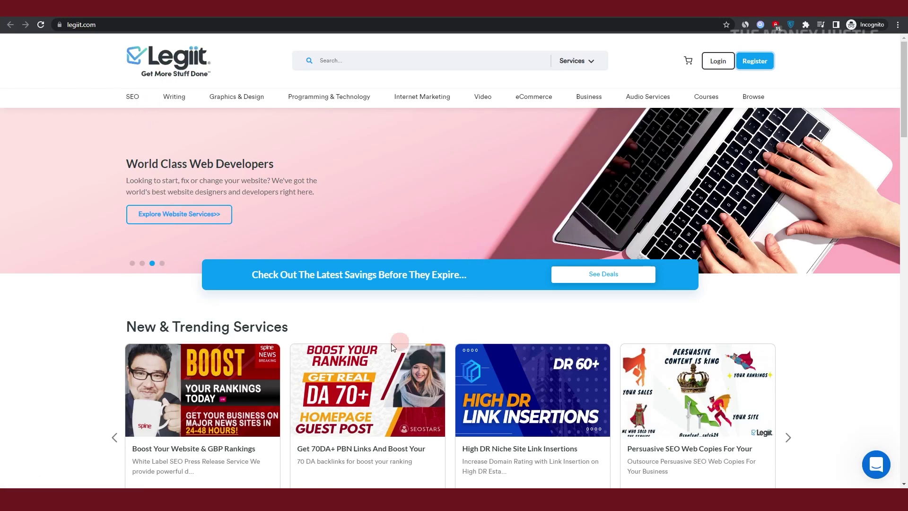
{"action": "scroll", "coordinate": [400, 343], "scroll_direction": "down", "scroll_amount": 2}
{"action": "scroll", "coordinate": [438, 179], "scroll_direction": "up", "scroll_amount": 2}
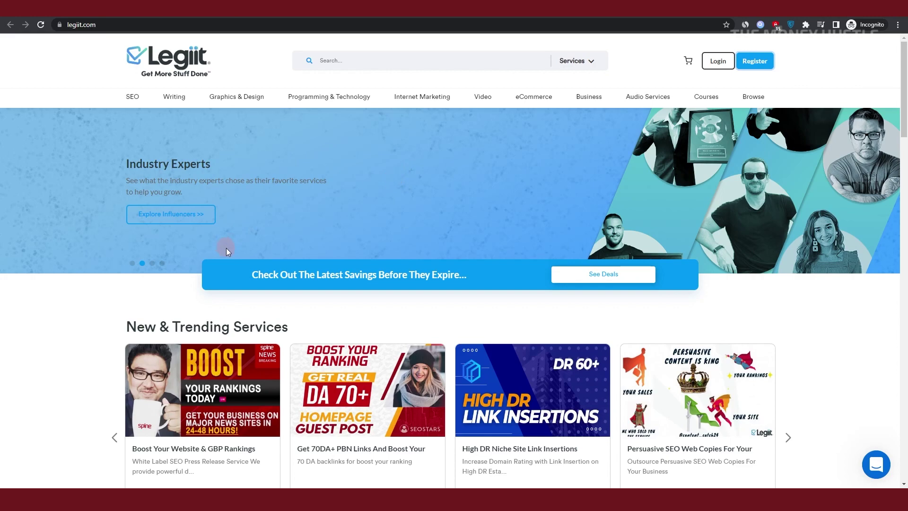
{"action": "scroll", "coordinate": [830, 403], "scroll_direction": "down", "scroll_amount": 15}
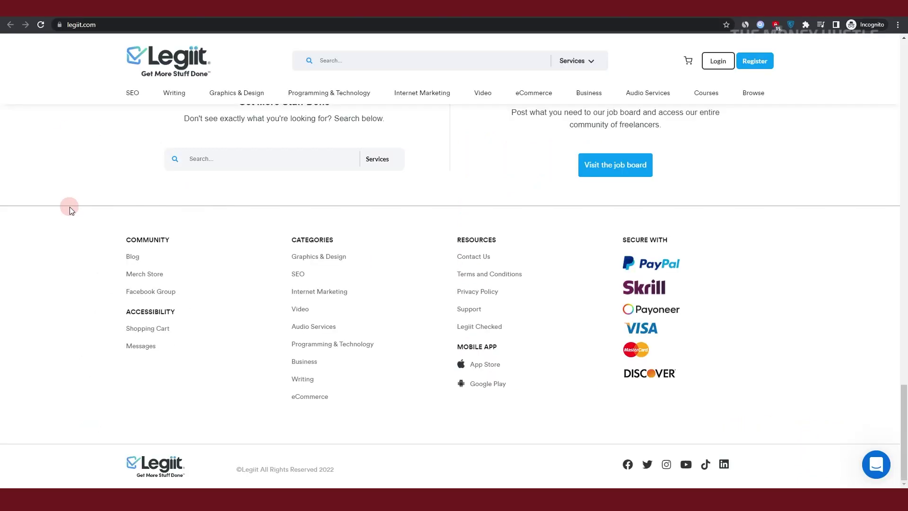
{"action": "scroll", "coordinate": [832, 122], "scroll_direction": "up", "scroll_amount": 10}
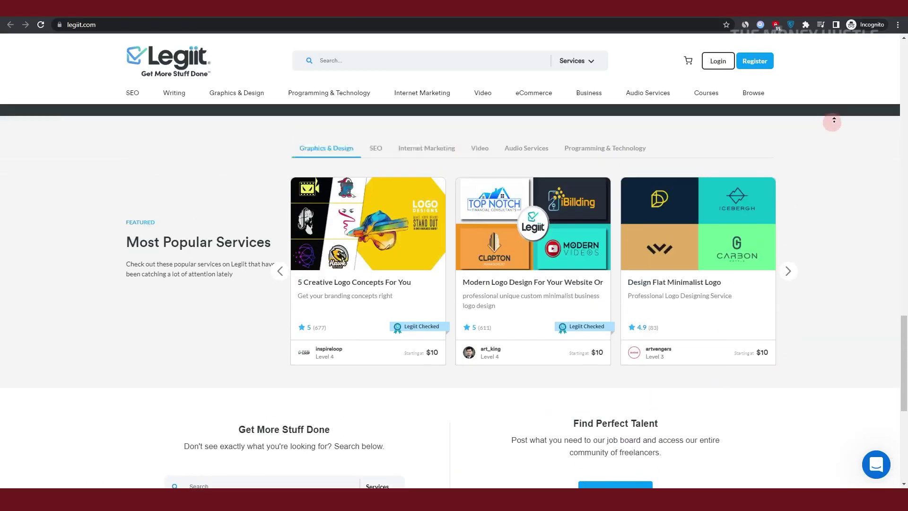
{"action": "scroll", "coordinate": [866, 109], "scroll_direction": "up", "scroll_amount": 10}
{"action": "scroll", "coordinate": [866, 109], "scroll_direction": "up", "scroll_amount": 10}
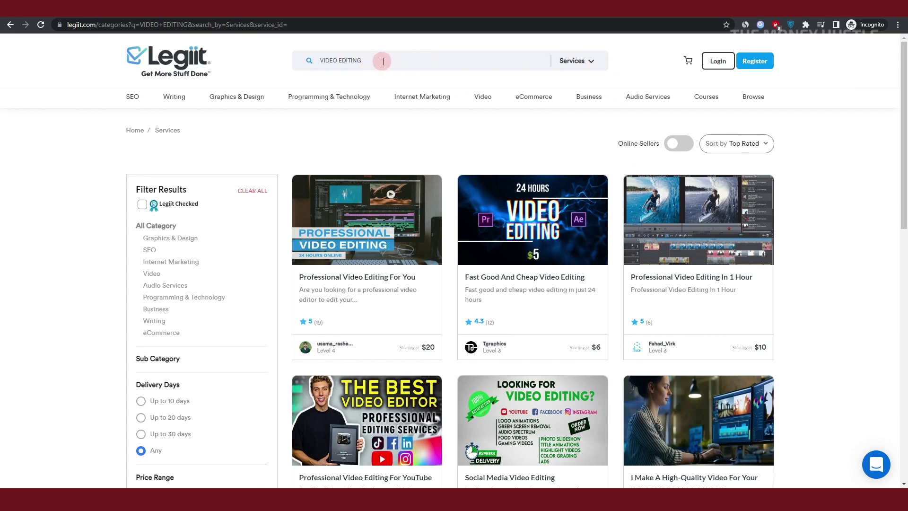
{"action": "left_click", "coordinate": [386, 61]}
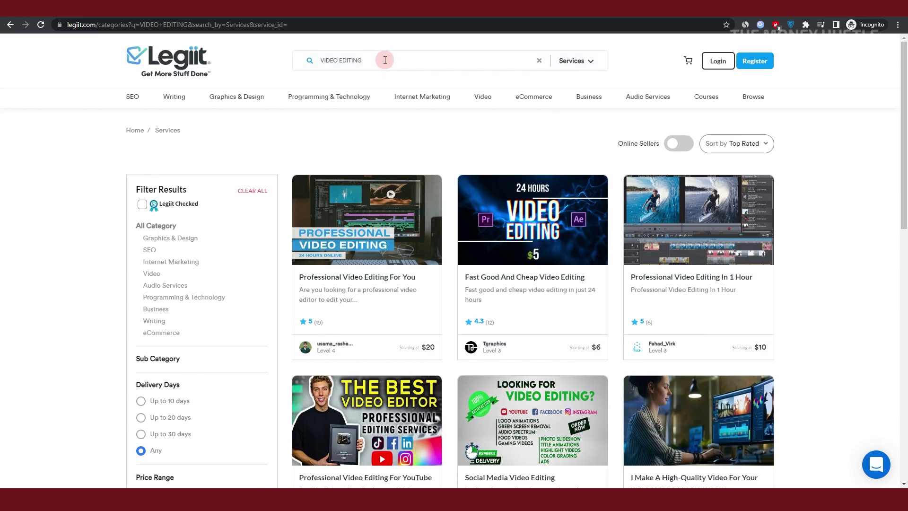
{"action": "left_click_drag", "start_coordinate": [376, 61], "coordinate": [339, 61]}
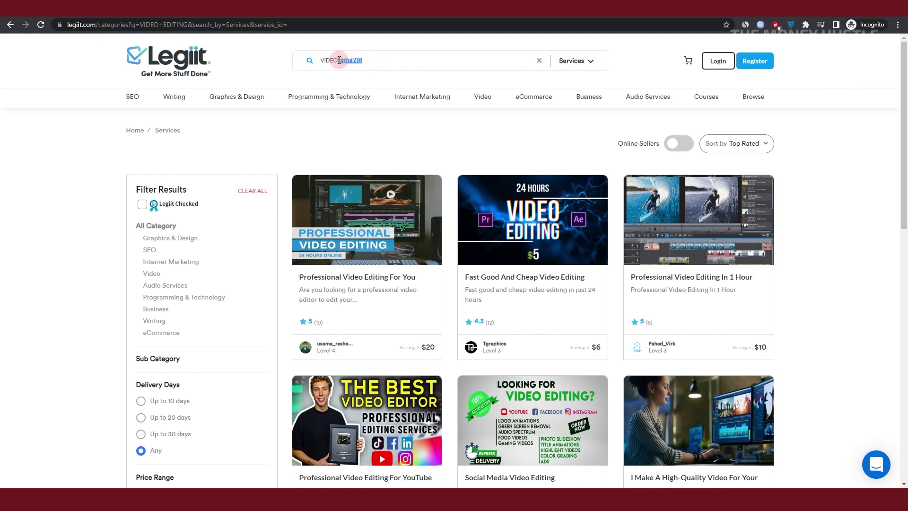
{"action": "key", "text": "BackSpace"}
{"action": "key", "text": "Return"}
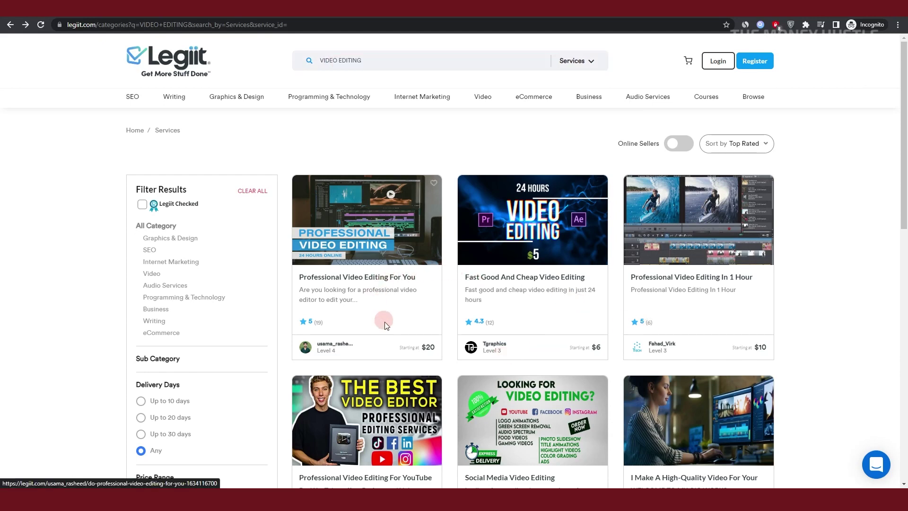
{"action": "scroll", "coordinate": [523, 380], "scroll_direction": "down", "scroll_amount": 1}
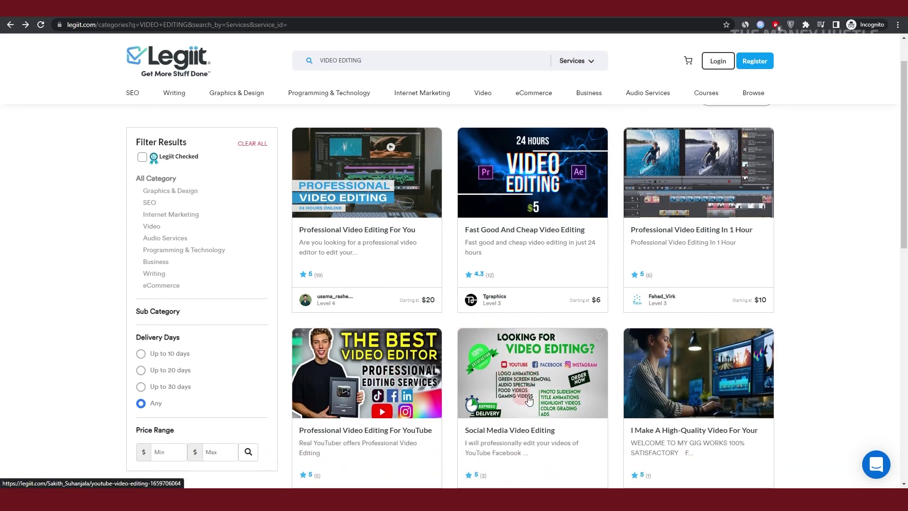
{"action": "scroll", "coordinate": [730, 368], "scroll_direction": "down", "scroll_amount": 2}
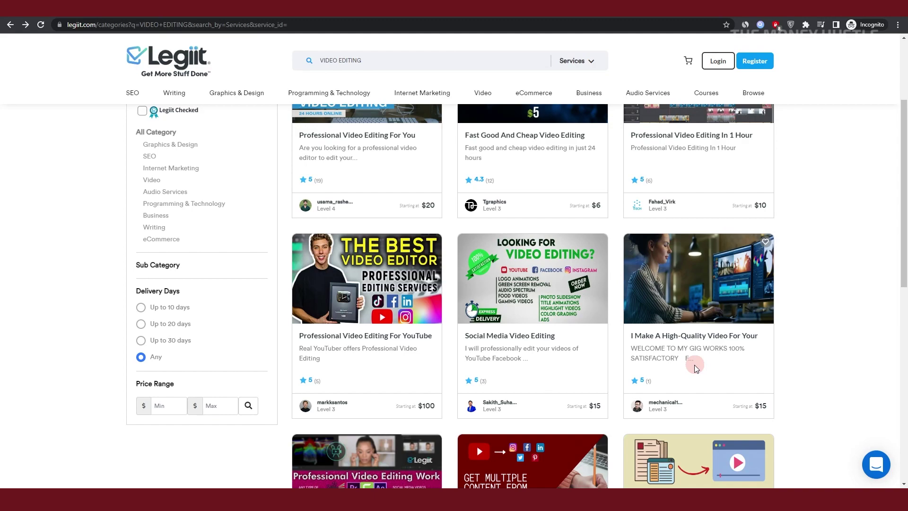
{"action": "scroll", "coordinate": [694, 366], "scroll_direction": "down", "scroll_amount": 1}
{"action": "scroll", "coordinate": [616, 348], "scroll_direction": "down", "scroll_amount": 1}
{"action": "scroll", "coordinate": [612, 348], "scroll_direction": "down", "scroll_amount": 1}
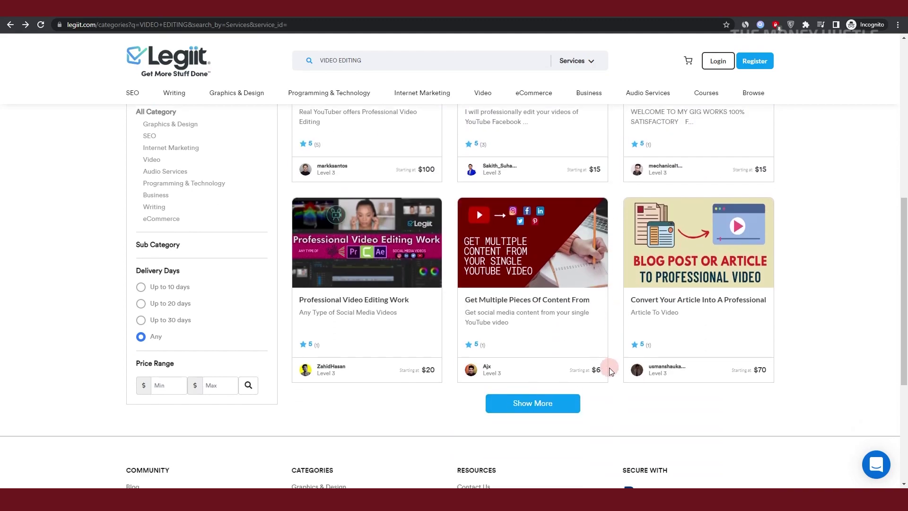
{"action": "scroll", "coordinate": [860, 314], "scroll_direction": "up", "scroll_amount": 1}
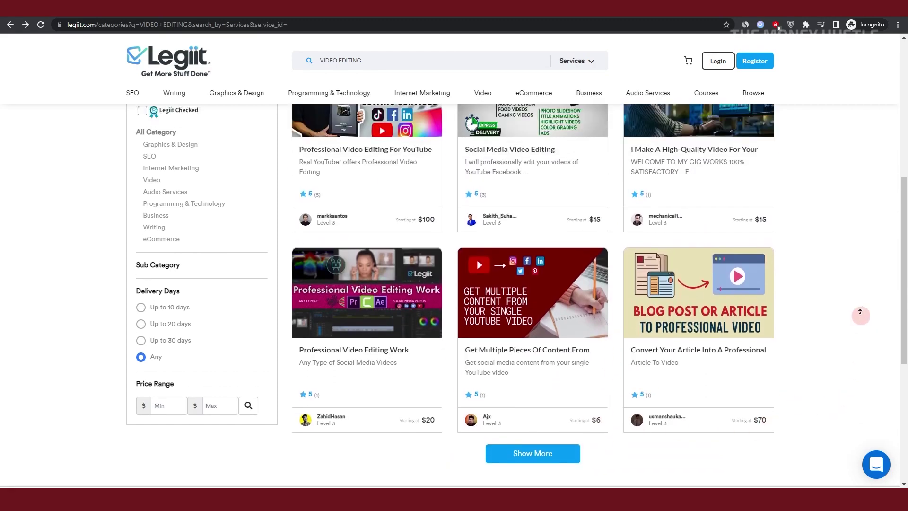
{"action": "scroll", "coordinate": [860, 314], "scroll_direction": "up", "scroll_amount": 5}
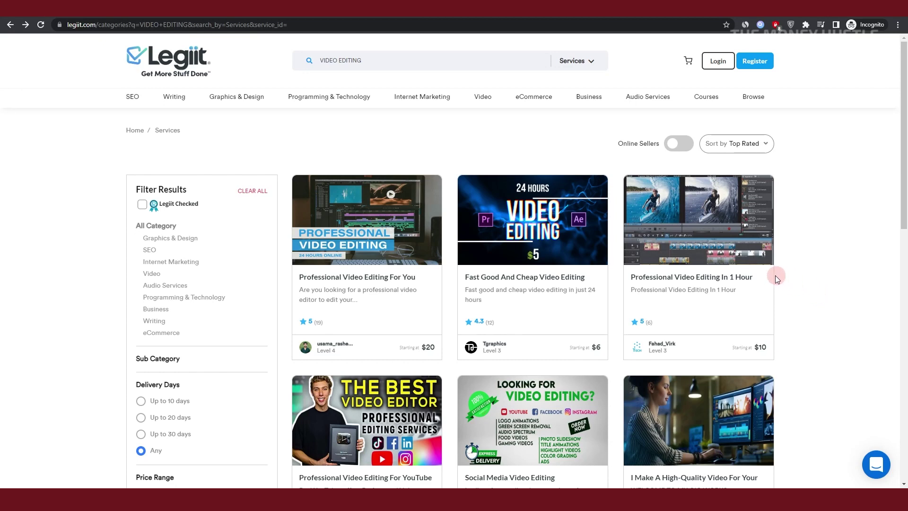
{"action": "left_click_drag", "start_coordinate": [424, 349], "coordinate": [436, 347]}
{"action": "left_click", "coordinate": [607, 345]}
{"action": "left_click_drag", "start_coordinate": [753, 353], "coordinate": [774, 341]}
{"action": "left_click", "coordinate": [814, 338]}
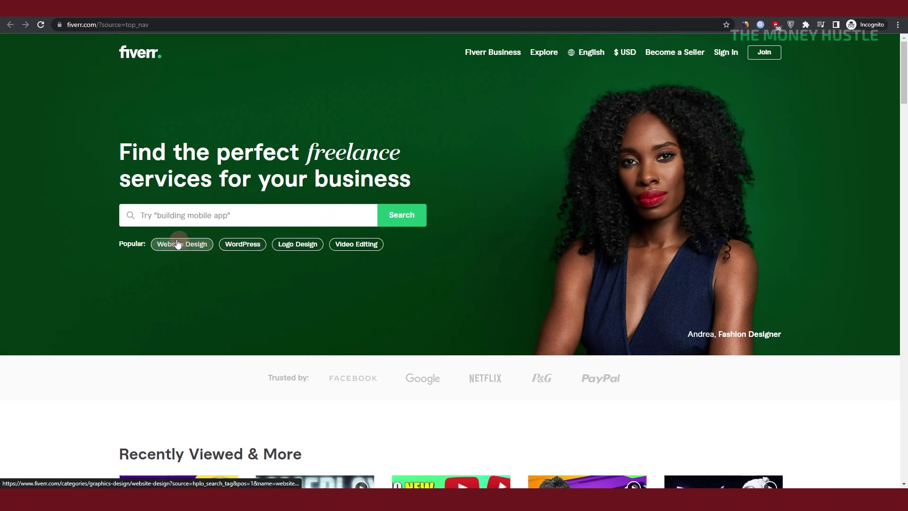
{"action": "scroll", "coordinate": [158, 282], "scroll_direction": "down", "scroll_amount": 3}
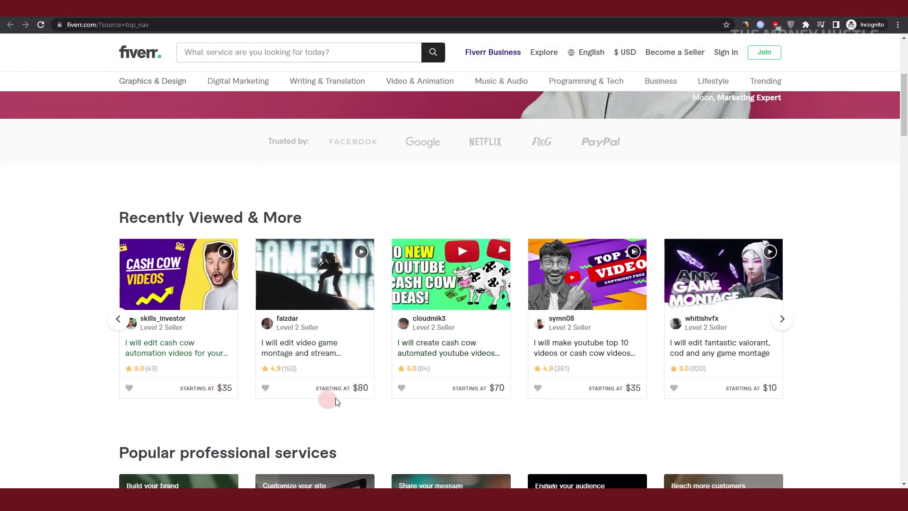
{"action": "scroll", "coordinate": [228, 262], "scroll_direction": "down", "scroll_amount": 5}
{"action": "scroll", "coordinate": [228, 262], "scroll_direction": "up", "scroll_amount": 3}
Open the cash cow automation videos gig and compare its Basic $35, Standard and Premium $510 packages.
{"action": "left_click", "coordinate": [228, 259]}
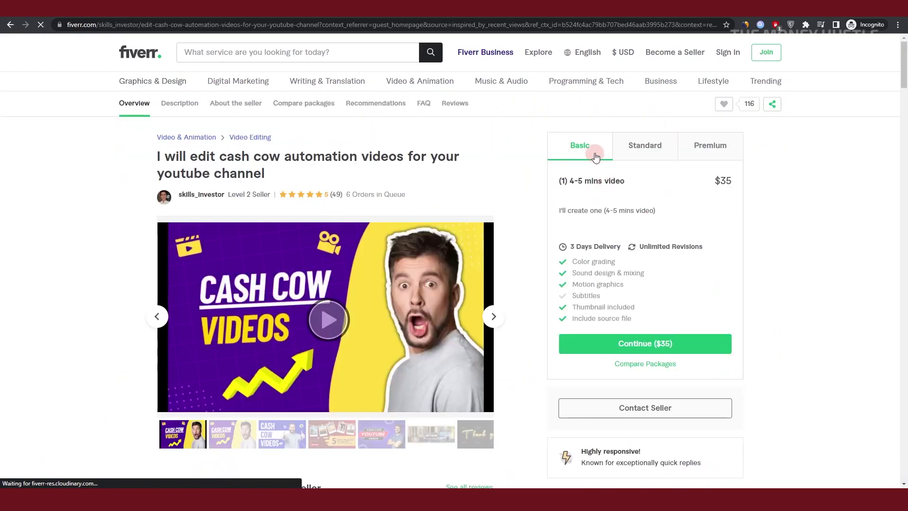
{"action": "left_click", "coordinate": [659, 148]}
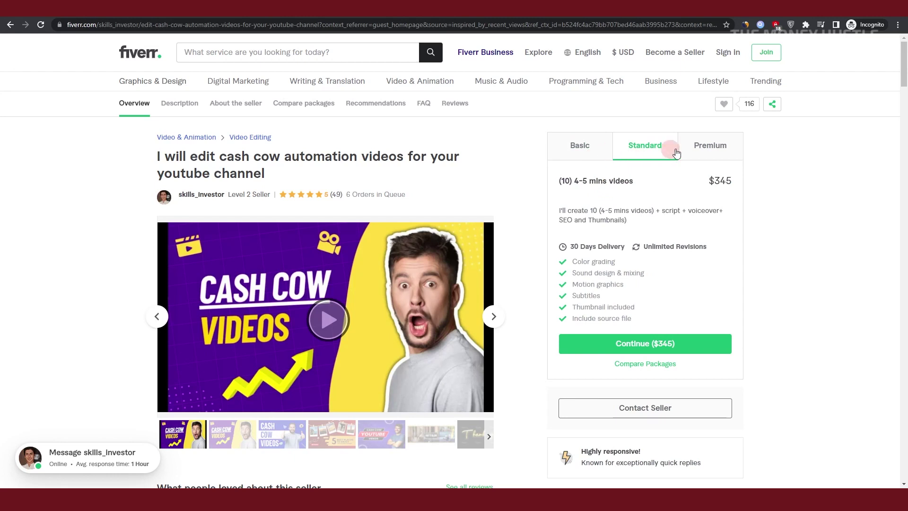
{"action": "left_click", "coordinate": [703, 145]}
{"action": "double_click", "coordinate": [712, 179]}
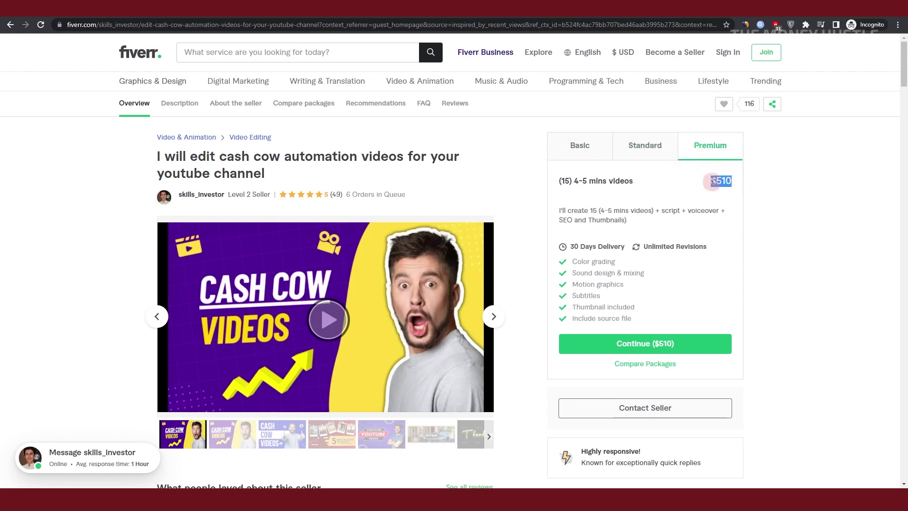
{"action": "left_click", "coordinate": [631, 159]}
{"action": "left_click", "coordinate": [584, 159]}
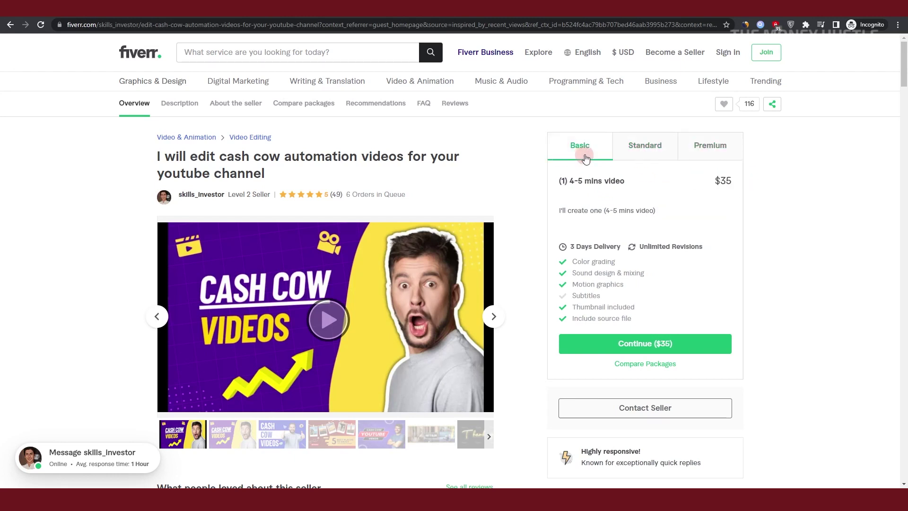
{"action": "double_click", "coordinate": [734, 181]}
{"action": "left_click", "coordinate": [658, 160]}
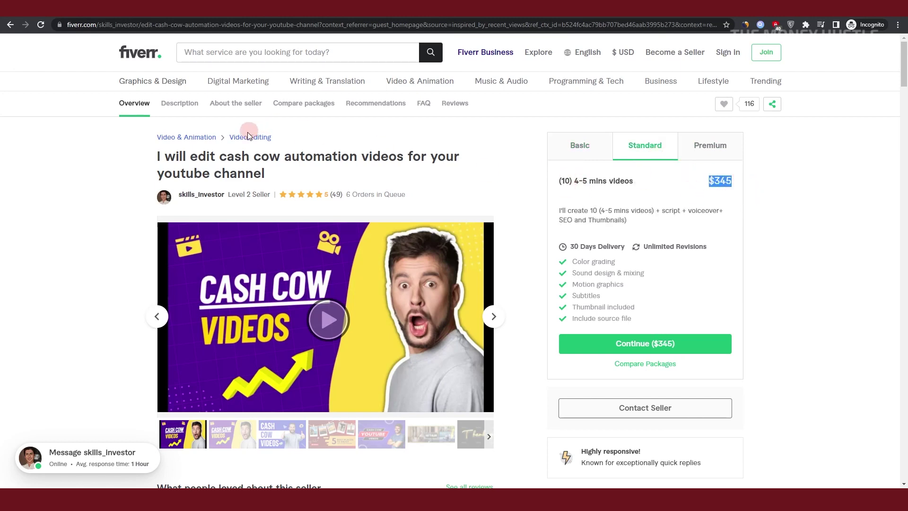
{"action": "scroll", "coordinate": [531, 309], "scroll_direction": "down", "scroll_amount": 5}
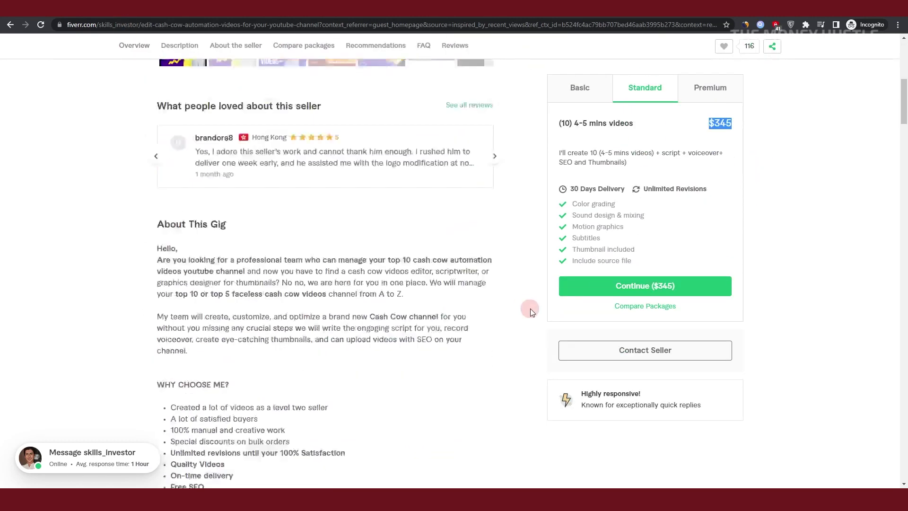
{"action": "scroll", "coordinate": [530, 309], "scroll_direction": "down", "scroll_amount": 5}
{"action": "scroll", "coordinate": [529, 310], "scroll_direction": "down", "scroll_amount": 5}
{"action": "scroll", "coordinate": [529, 310], "scroll_direction": "down", "scroll_amount": 5}
{"action": "scroll", "coordinate": [527, 310], "scroll_direction": "down", "scroll_amount": 3}
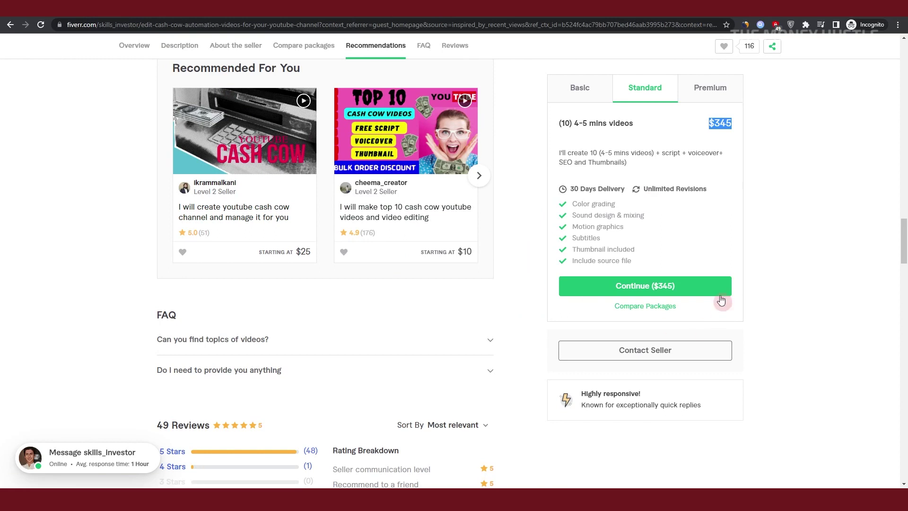
{"action": "left_click", "coordinate": [578, 87]}
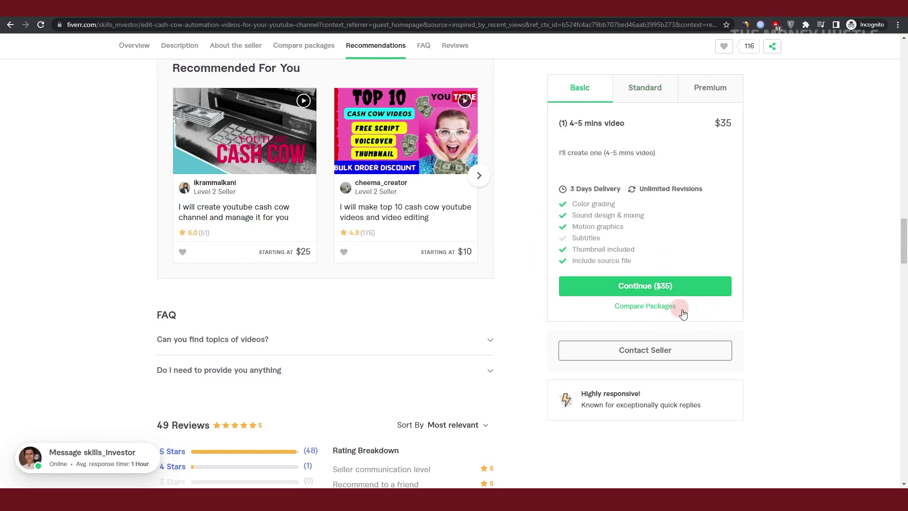
{"action": "scroll", "coordinate": [834, 333], "scroll_direction": "down", "scroll_amount": 2}
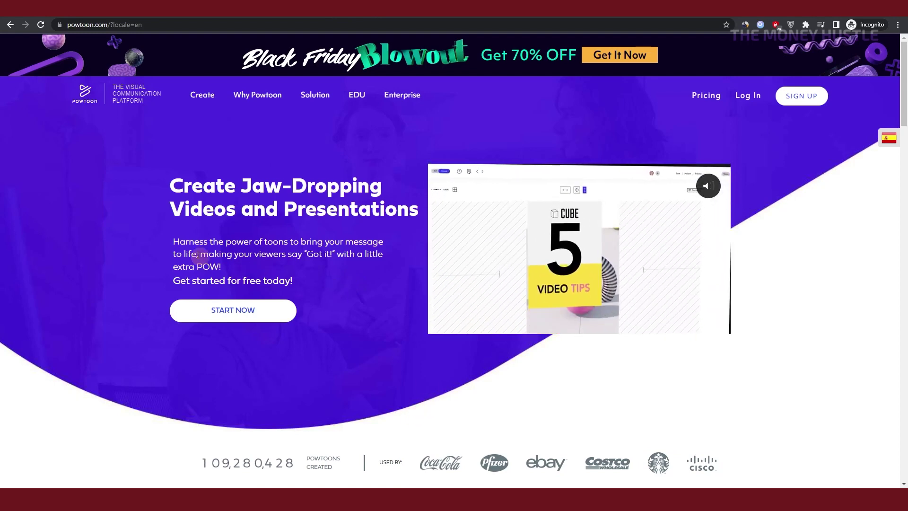
Highlight the Powtoon hero text, then choose to start using Powtoon for free.
{"action": "left_click_drag", "start_coordinate": [169, 181], "coordinate": [390, 264]}
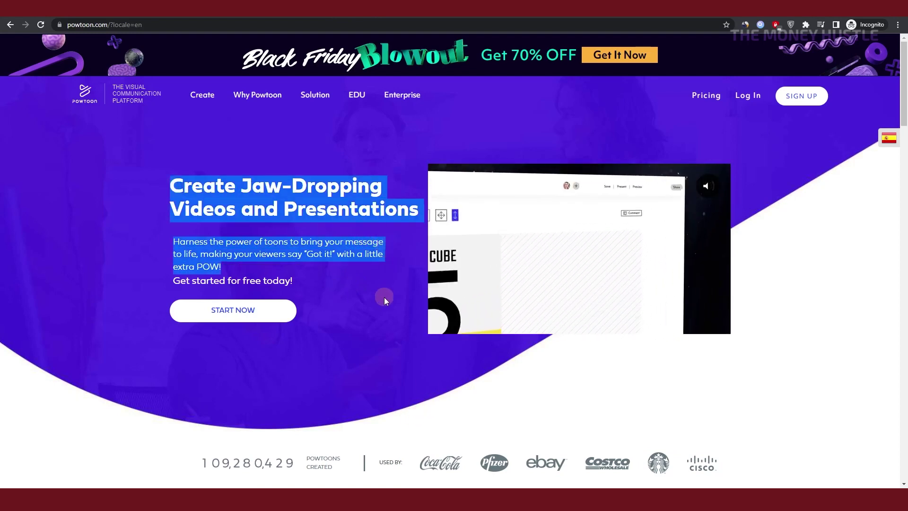
{"action": "left_click_drag", "start_coordinate": [296, 283], "coordinate": [167, 285]}
{"action": "scroll", "coordinate": [355, 284], "scroll_direction": "down", "scroll_amount": 3}
{"action": "left_click", "coordinate": [419, 283]}
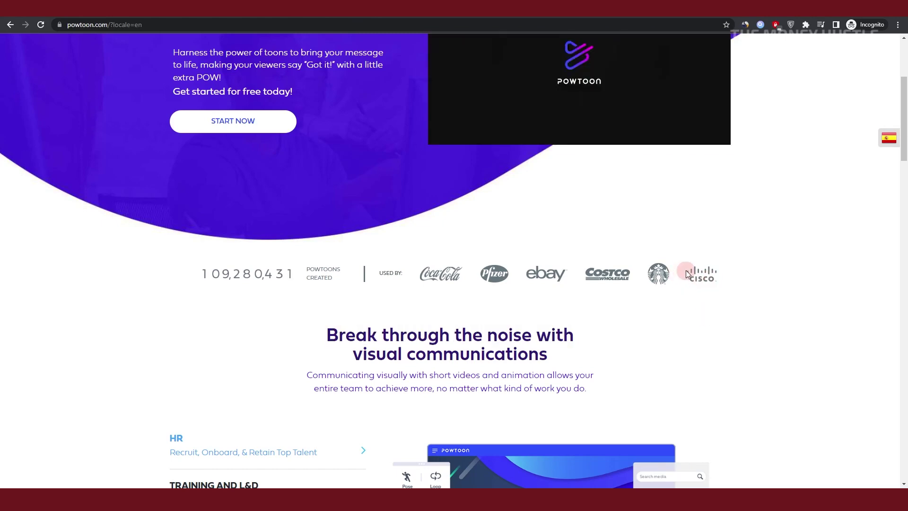
{"action": "scroll", "coordinate": [714, 308], "scroll_direction": "up", "scroll_amount": 5}
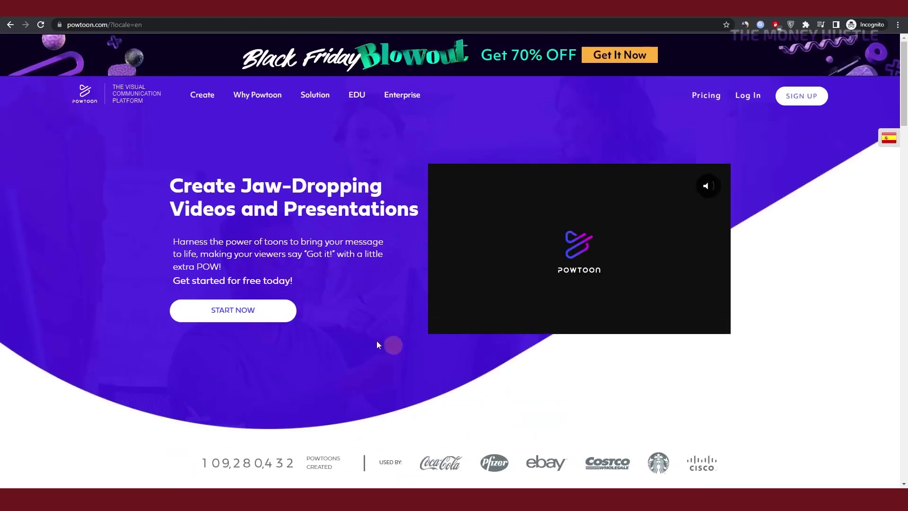
{"action": "left_click", "coordinate": [259, 315]}
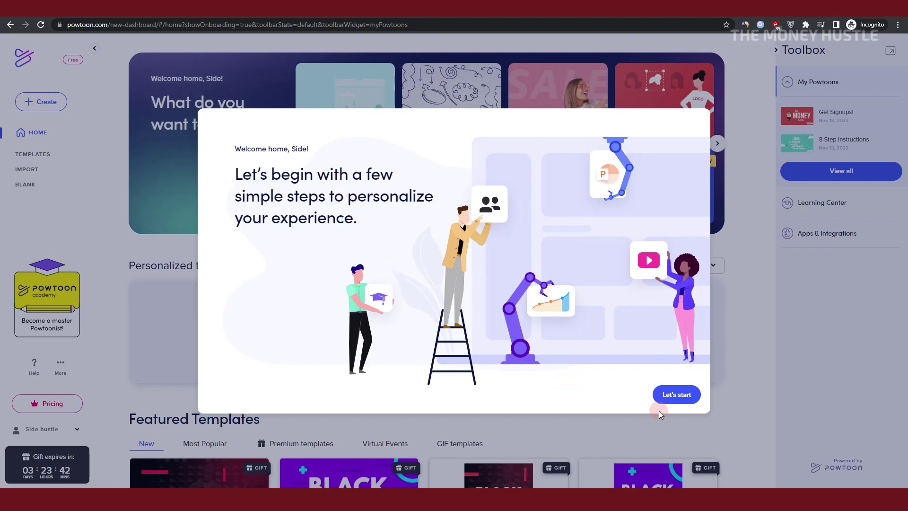
Answer the onboarding questions with Personal Needs and Social Media, then finish.
{"action": "left_click", "coordinate": [675, 395]}
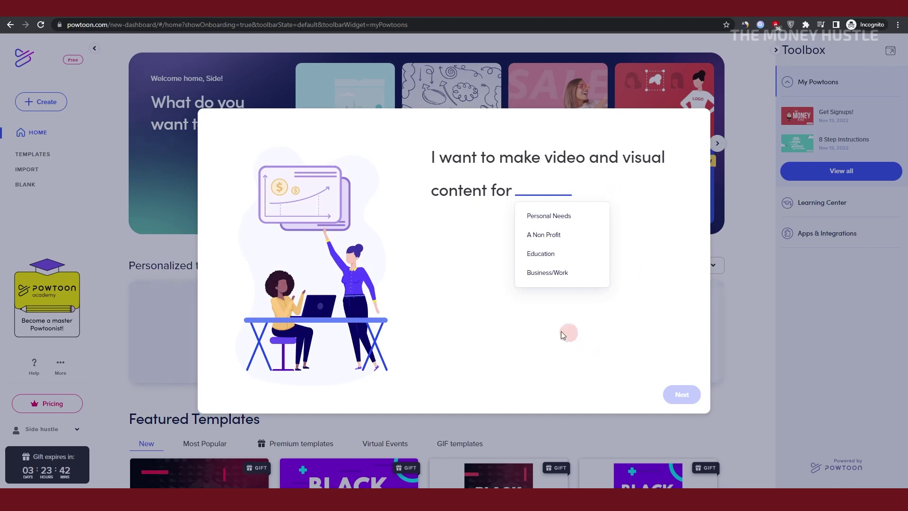
{"action": "left_click", "coordinate": [548, 216]}
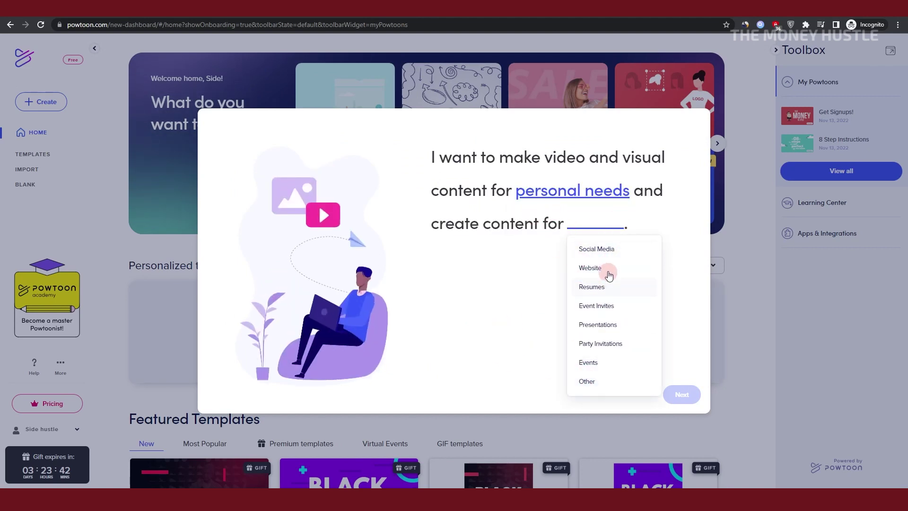
{"action": "left_click", "coordinate": [615, 250]}
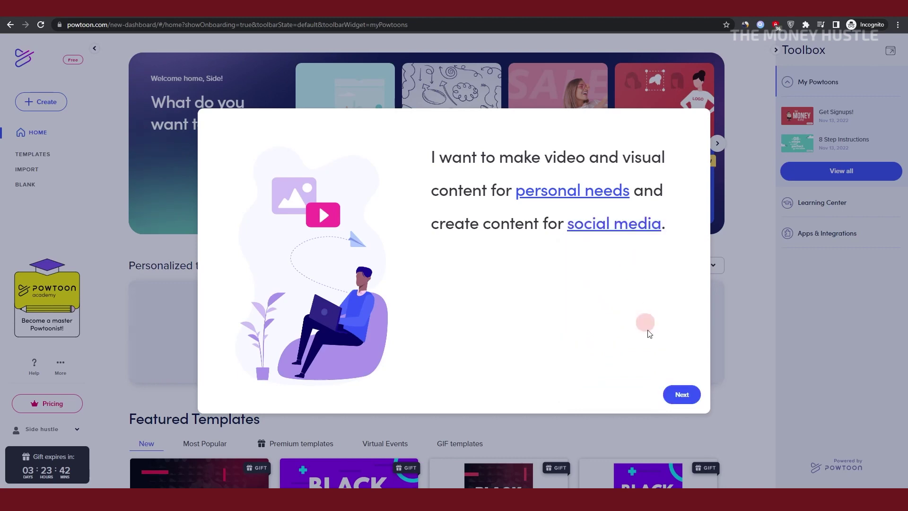
{"action": "left_click", "coordinate": [682, 396]}
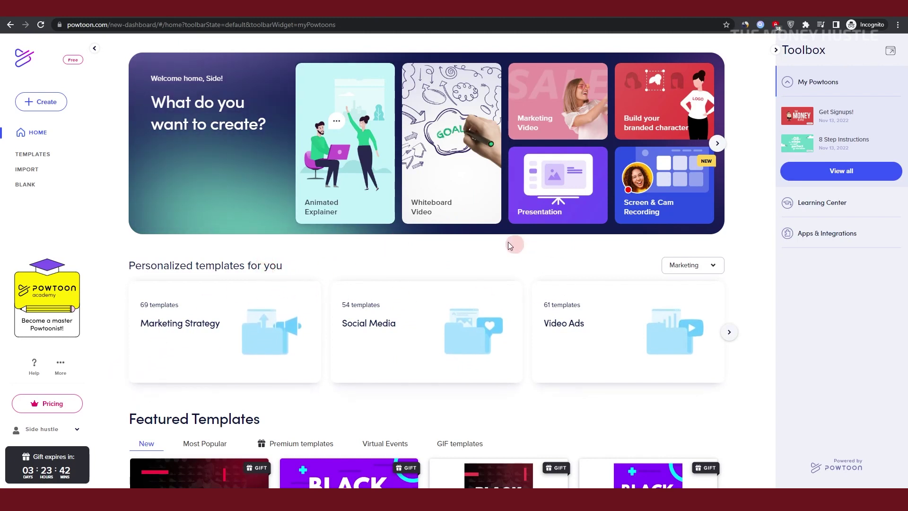
Filter the Powtoon templates to the Cartoon look and open Get Signups!
{"action": "left_click", "coordinate": [54, 161]}
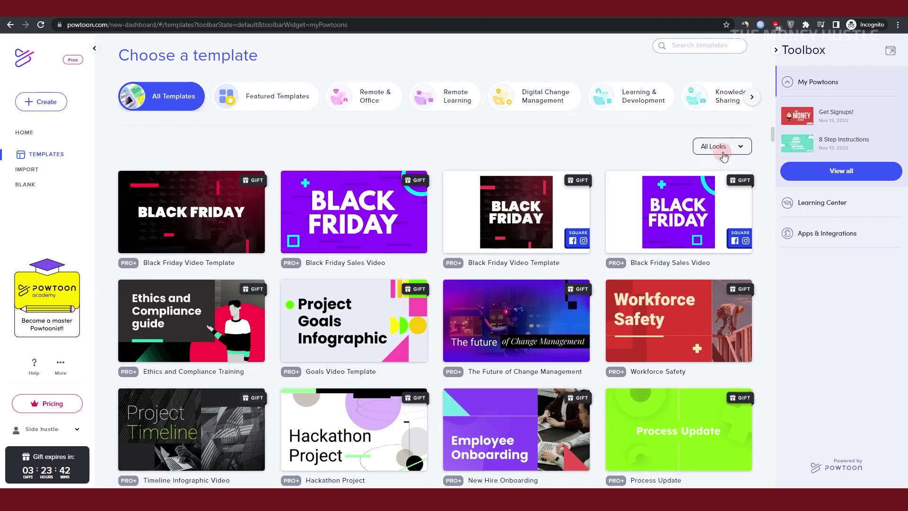
{"action": "left_click", "coordinate": [740, 149]}
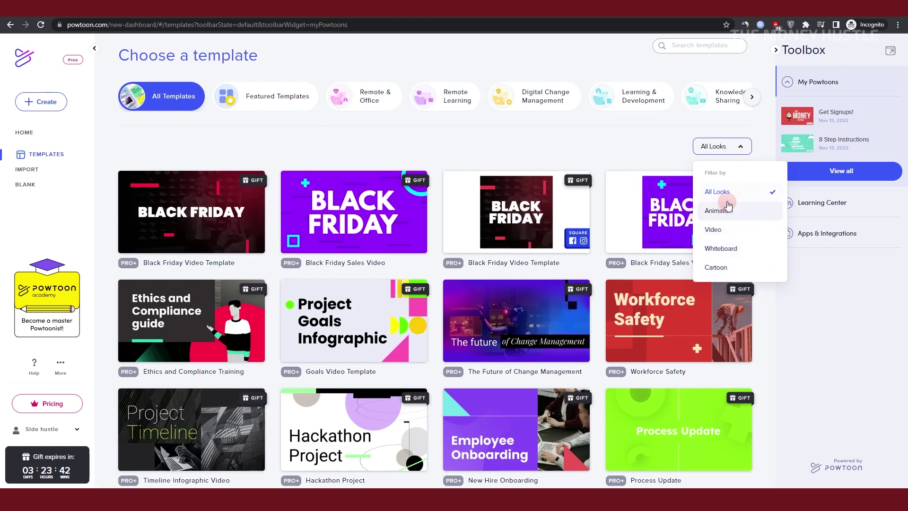
{"action": "left_click", "coordinate": [738, 276]}
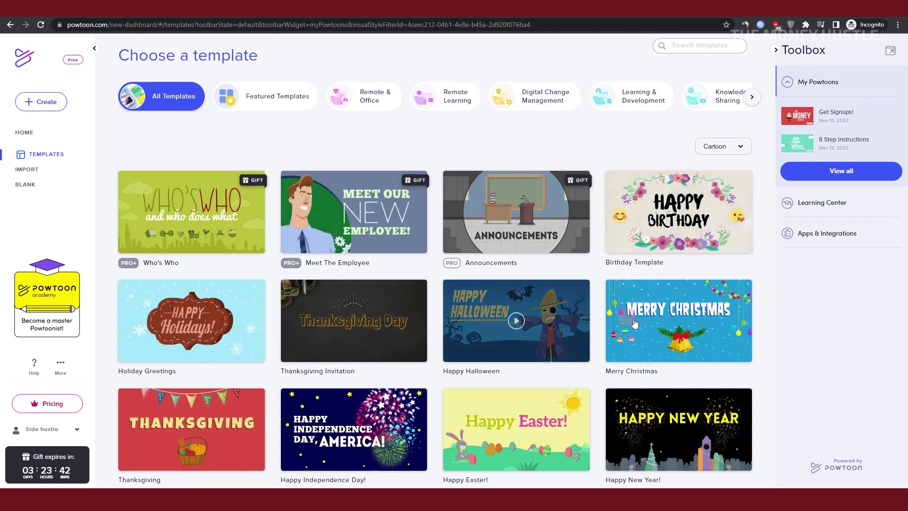
{"action": "scroll", "coordinate": [704, 353], "scroll_direction": "down", "scroll_amount": 1}
{"action": "scroll", "coordinate": [704, 353], "scroll_direction": "down", "scroll_amount": 2}
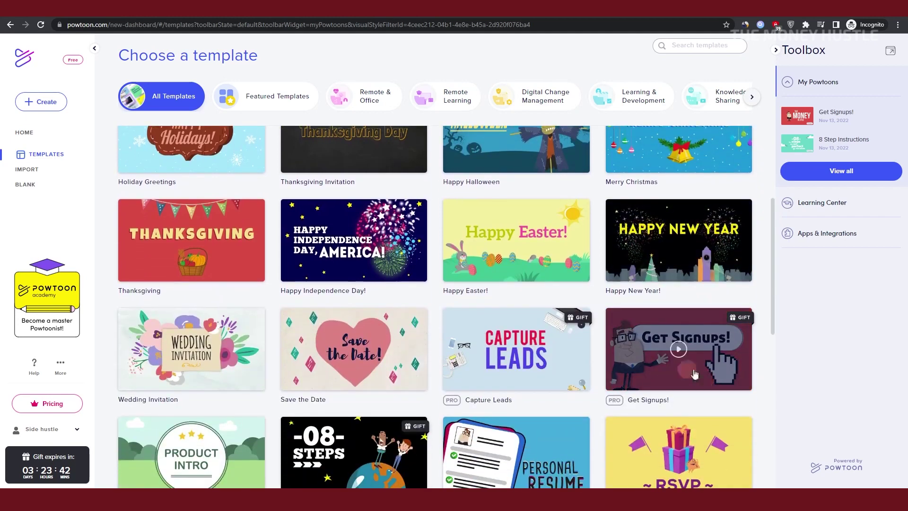
{"action": "scroll", "coordinate": [685, 369], "scroll_direction": "down", "scroll_amount": 1}
{"action": "left_click", "coordinate": [678, 295]}
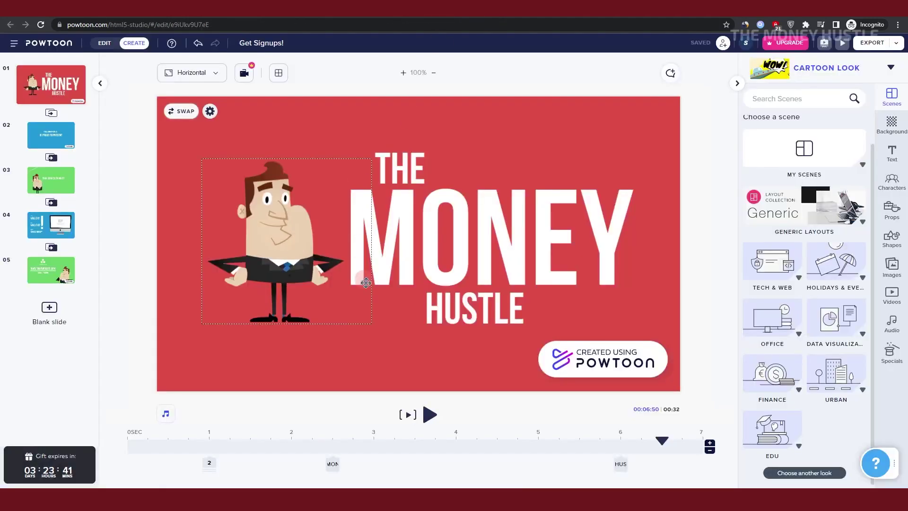
Select the MONEY title and cartoon character, then play, pause and rewind the scene.
{"action": "left_click", "coordinate": [397, 208]}
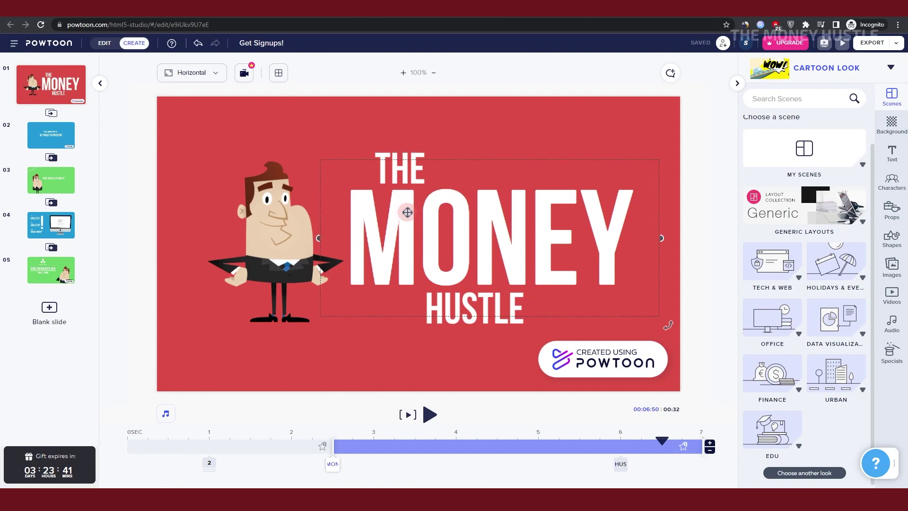
{"action": "left_click", "coordinate": [298, 236], "text": "shift"}
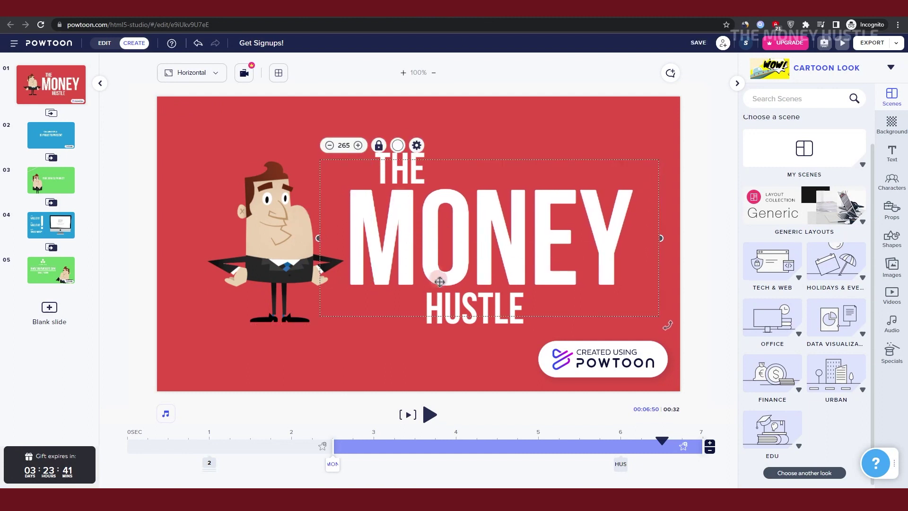
{"action": "left_click", "coordinate": [362, 357]}
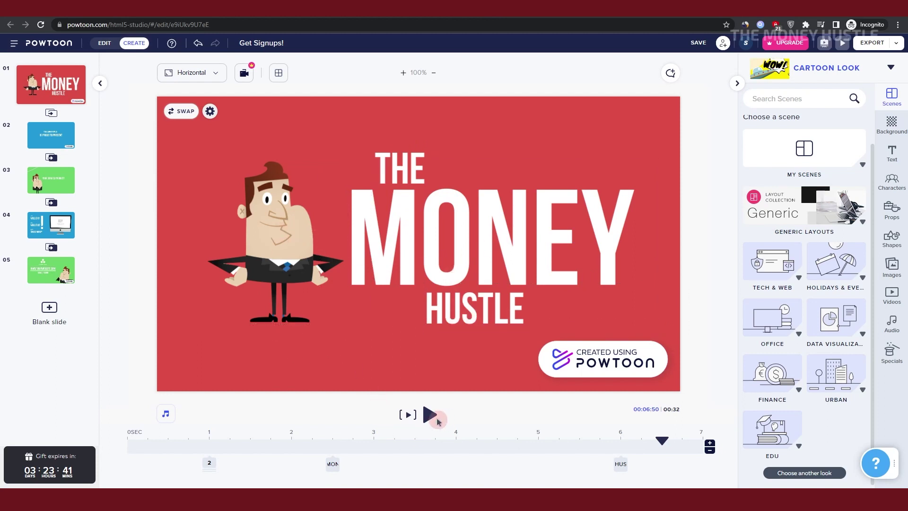
{"action": "left_click", "coordinate": [433, 417]}
{"action": "left_click", "coordinate": [434, 421]}
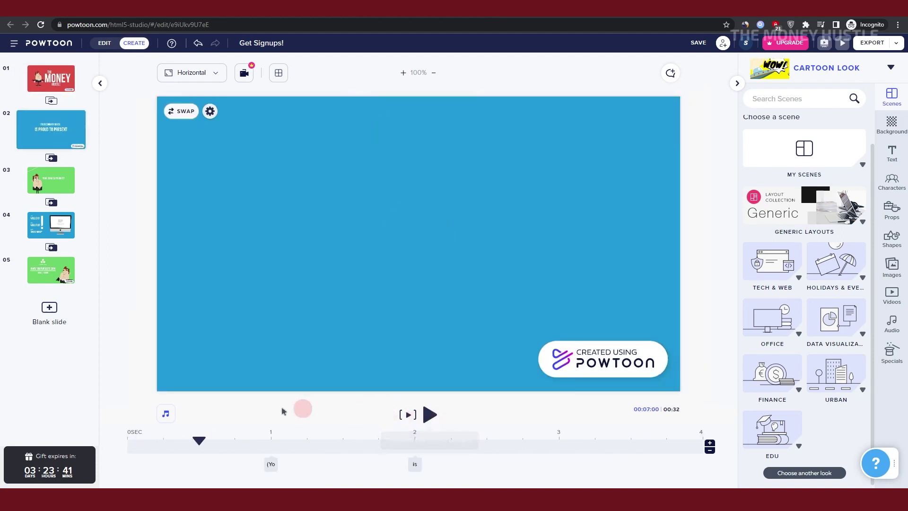
{"action": "left_click_drag", "start_coordinate": [198, 441], "coordinate": [78, 440]}
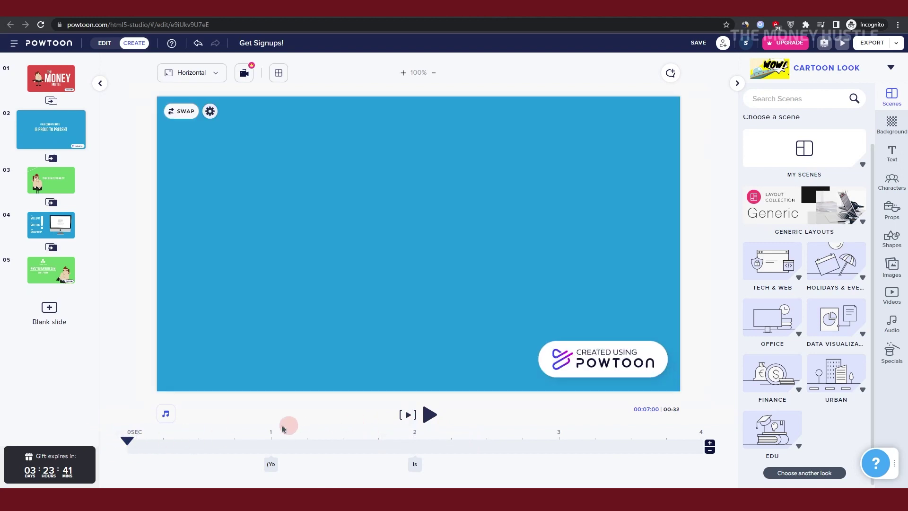
Check the soundtrack audio settings, play from the first slide, rewind to 0s and open Export.
{"action": "left_click", "coordinate": [168, 416]}
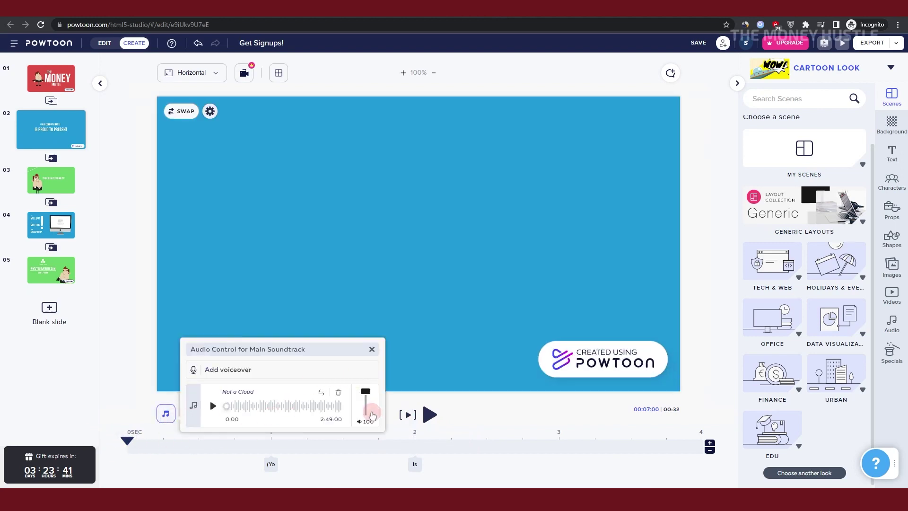
{"action": "left_click", "coordinate": [433, 415]}
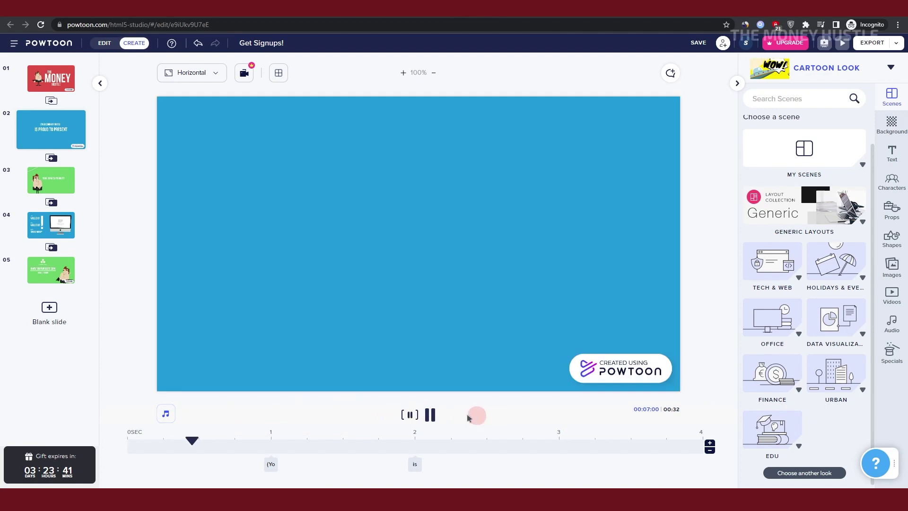
{"action": "left_click", "coordinate": [51, 80]}
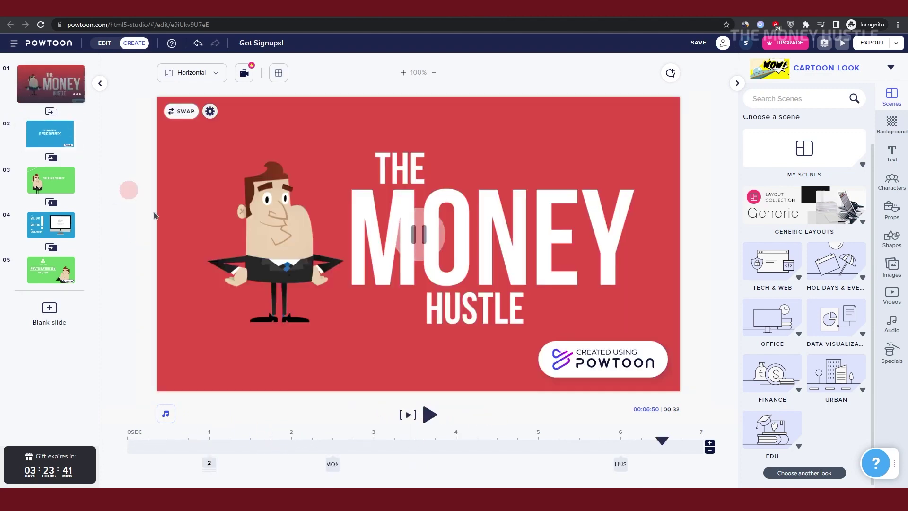
{"action": "left_click", "coordinate": [431, 414]}
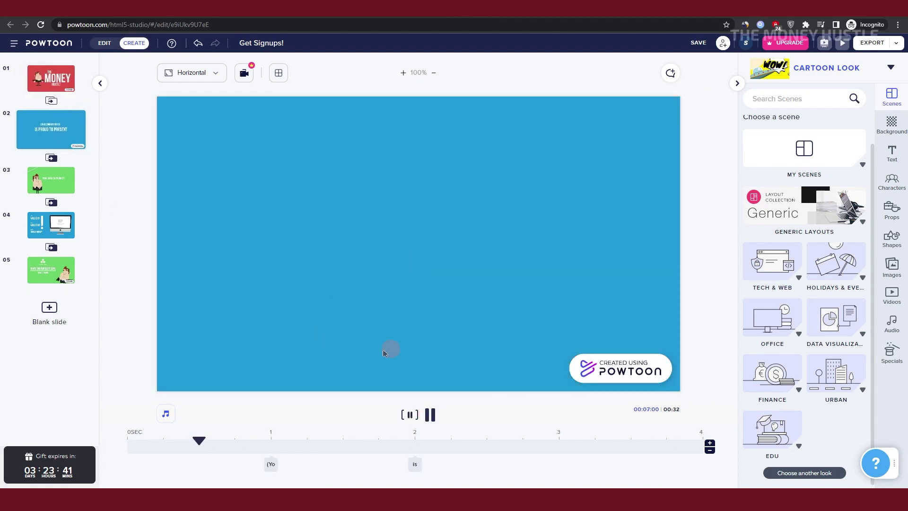
{"action": "left_click", "coordinate": [430, 415]}
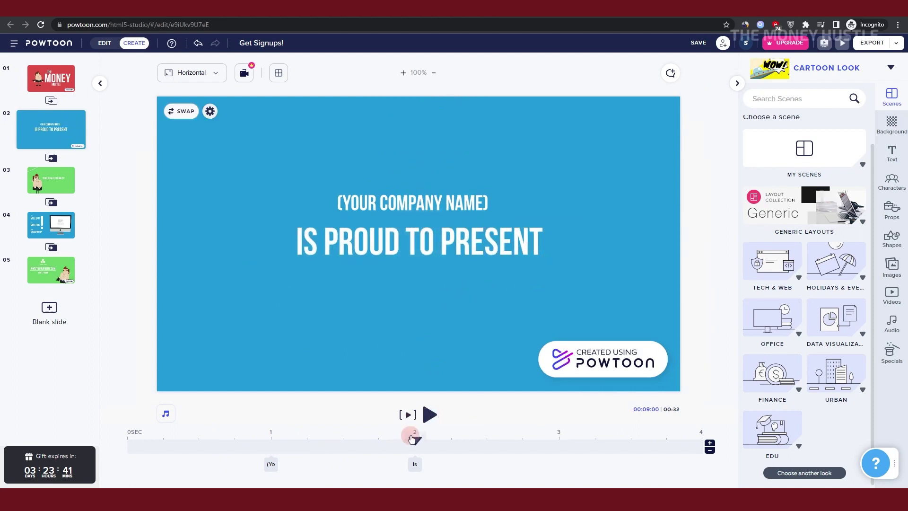
{"action": "left_click_drag", "start_coordinate": [415, 440], "coordinate": [129, 414]}
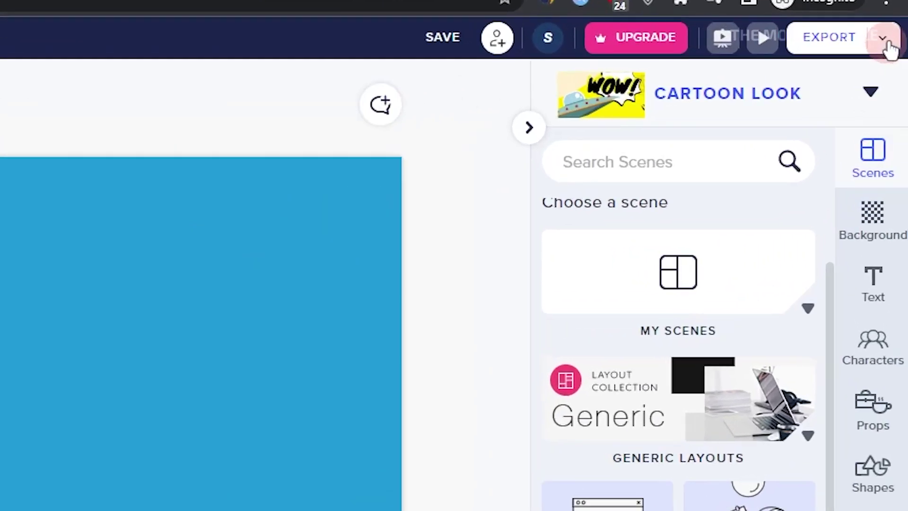
{"action": "left_click", "coordinate": [896, 43]}
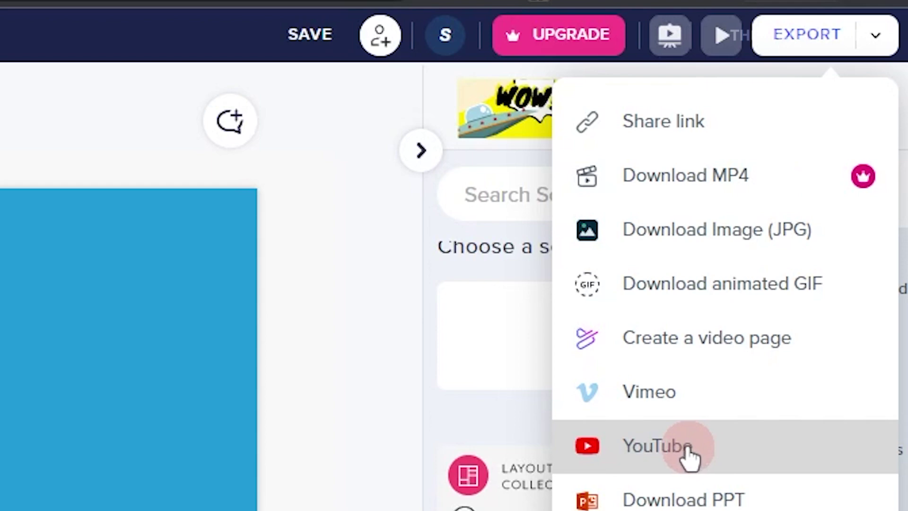
Start a YouTube export, then go back from the upload dialog to the editor.
{"action": "left_click", "coordinate": [692, 447]}
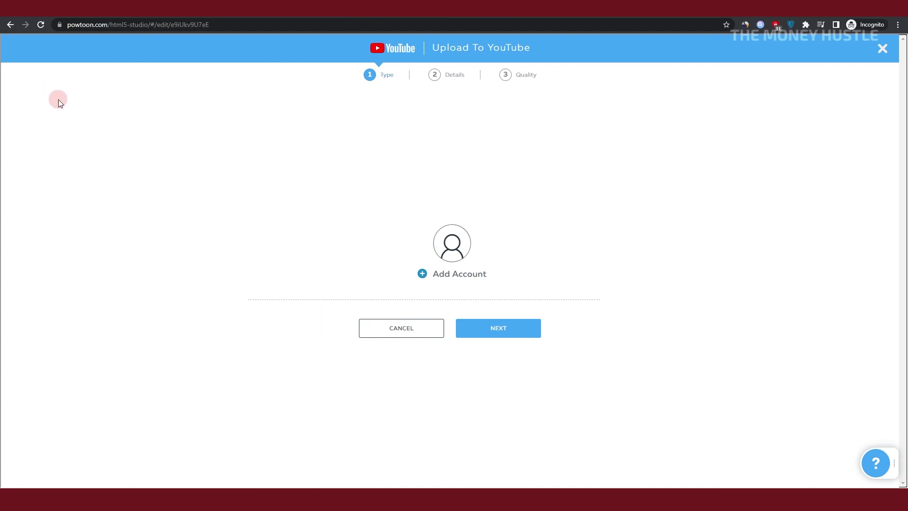
{"action": "left_click", "coordinate": [11, 25]}
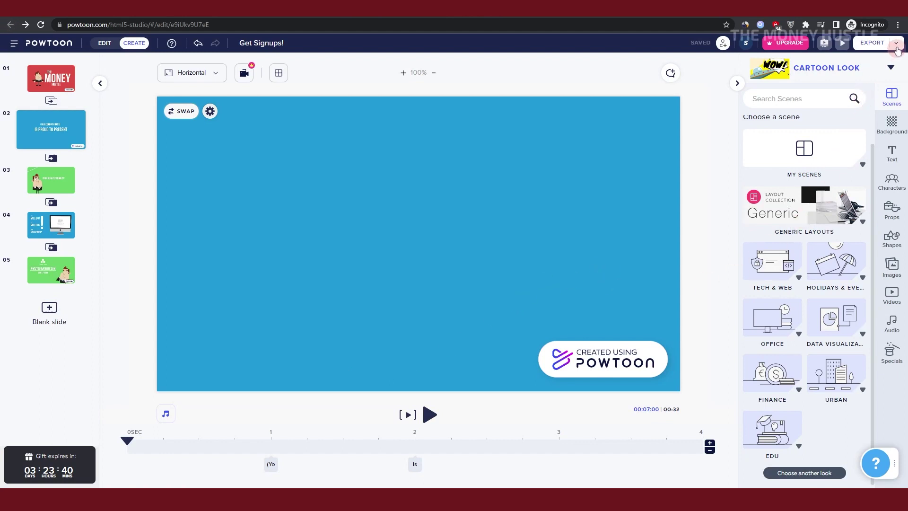
Try the MP4 download, dismiss the Pro+ upgrade offer, and choose YouTube export again.
{"action": "left_click", "coordinate": [897, 45]}
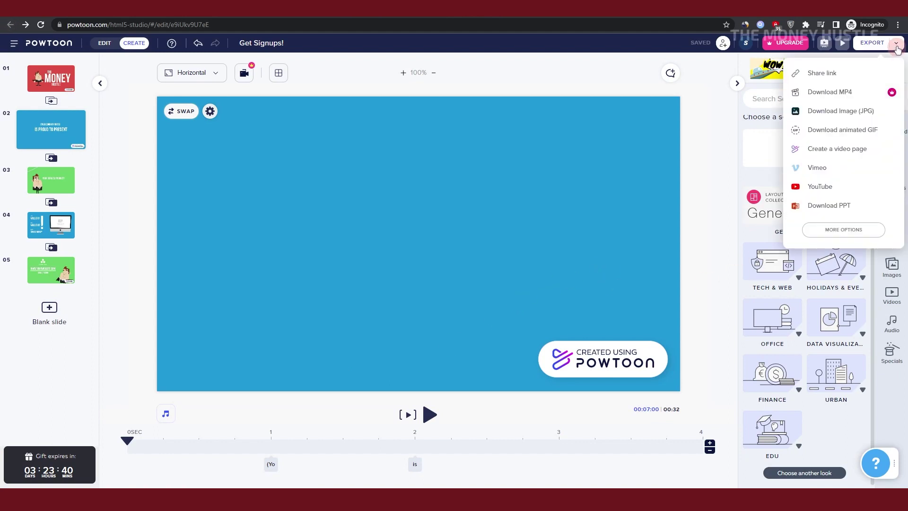
{"action": "left_click", "coordinate": [847, 92]}
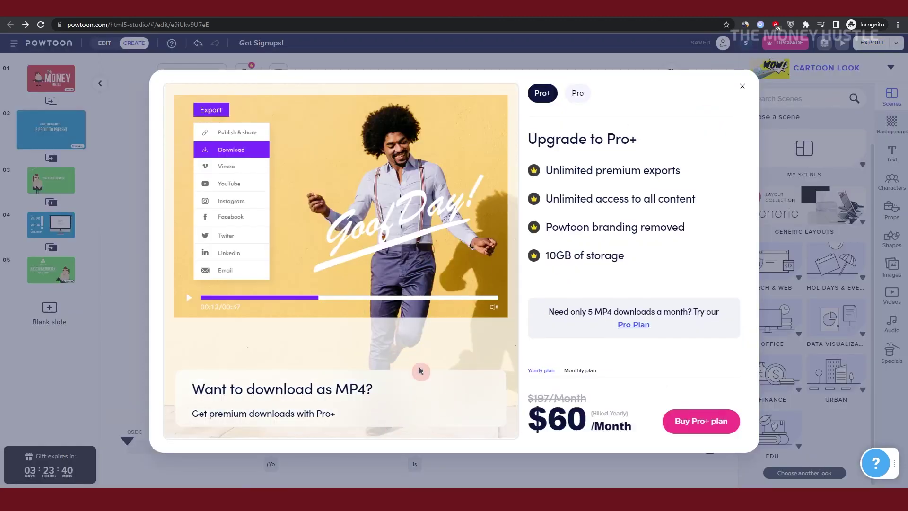
{"action": "mouse_move", "coordinate": [543, 422]}
{"action": "left_mouse_down"}
{"action": "mouse_move", "coordinate": [592, 436]}
{"action": "mouse_move", "coordinate": [607, 430]}
{"action": "left_mouse_up"}
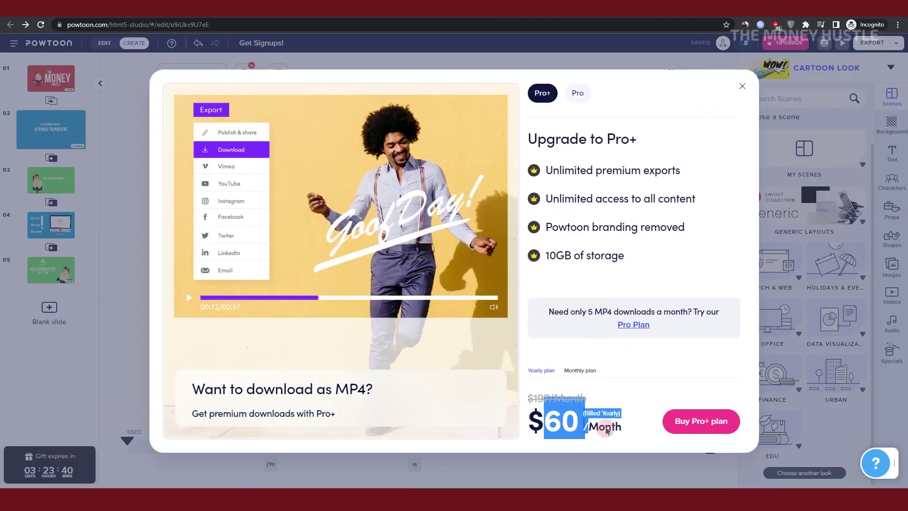
{"action": "left_click", "coordinate": [605, 431]}
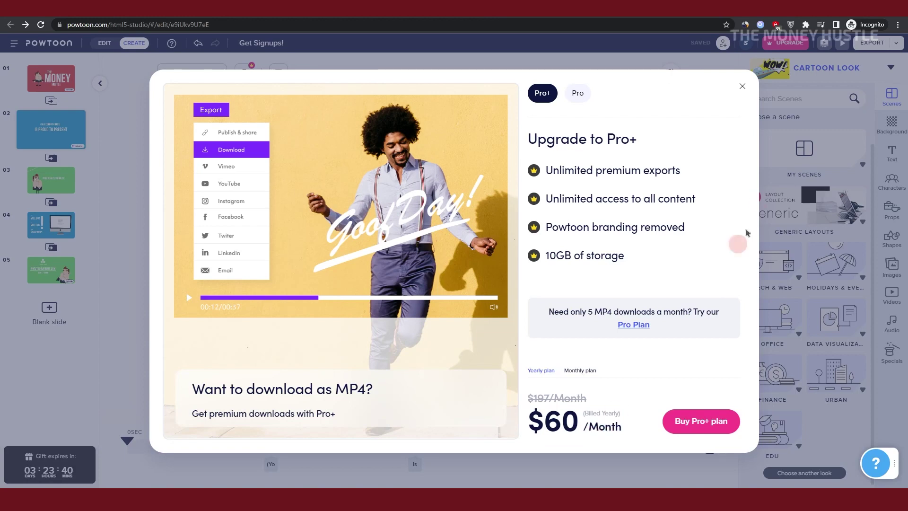
{"action": "left_click", "coordinate": [821, 86]}
{"action": "left_click", "coordinate": [873, 43]}
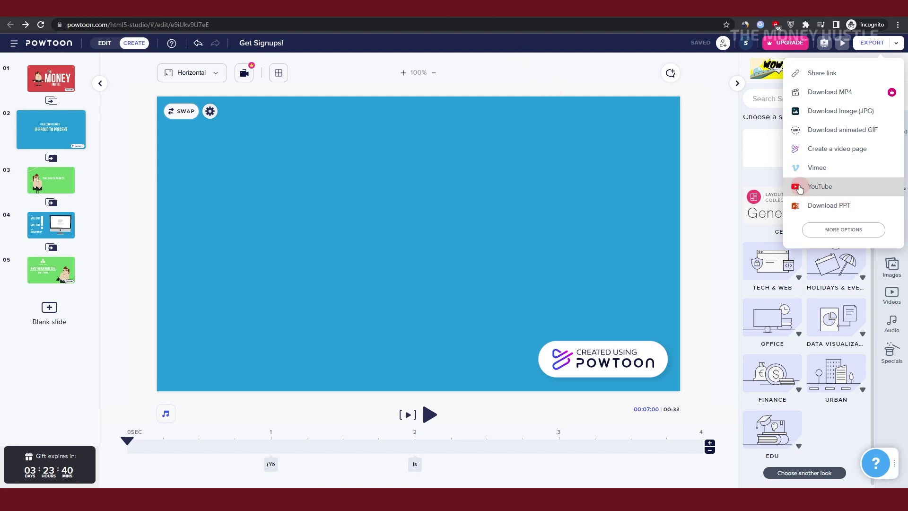
{"action": "left_click", "coordinate": [799, 190]}
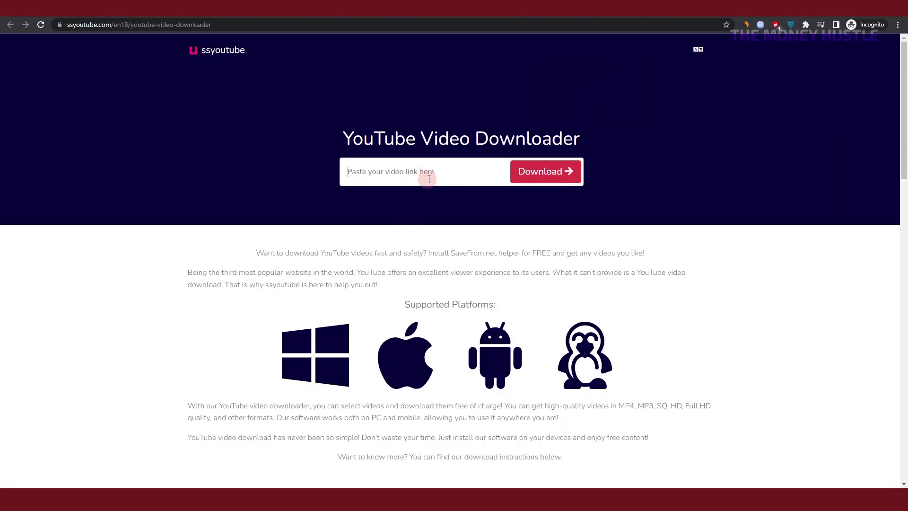
Focus the ssyoutube 'Paste your video link here' field.
{"action": "left_click", "coordinate": [422, 176]}
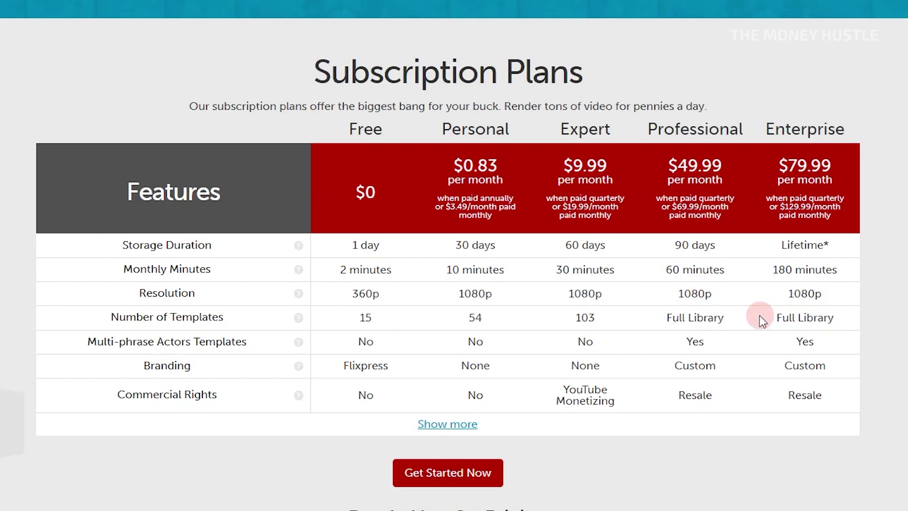
{"action": "scroll", "coordinate": [493, 442], "scroll_direction": "up", "scroll_amount": 2}
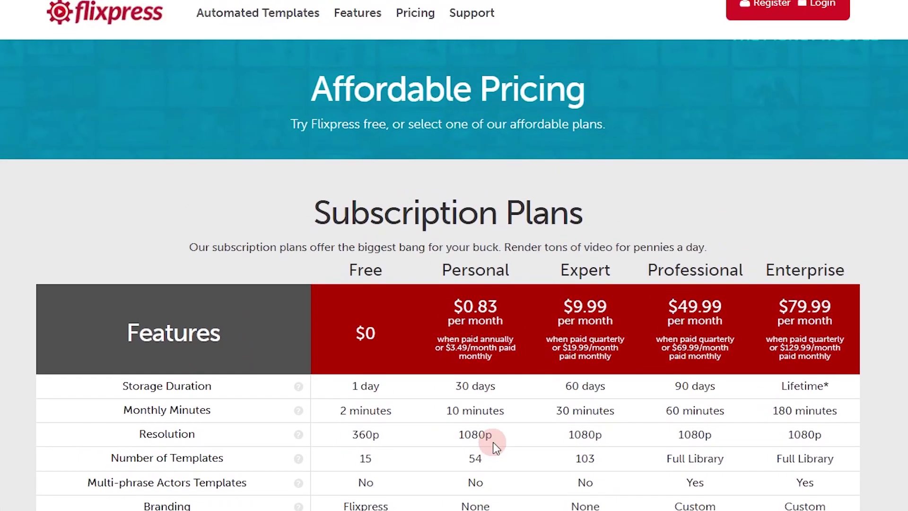
{"action": "scroll", "coordinate": [666, 376], "scroll_direction": "down", "scroll_amount": 2}
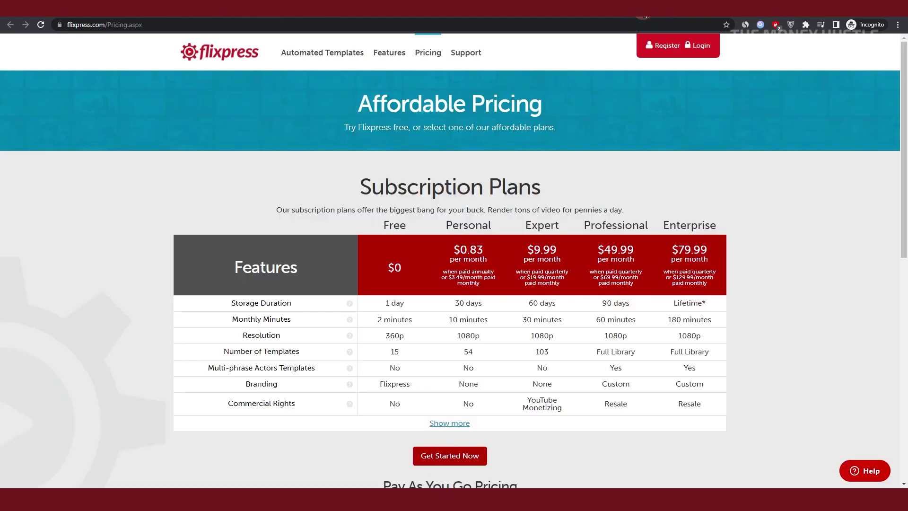
Select and deselect the address bar, then pick the free Flixpress plan and preview a template.
{"action": "left_click", "coordinate": [648, 20]}
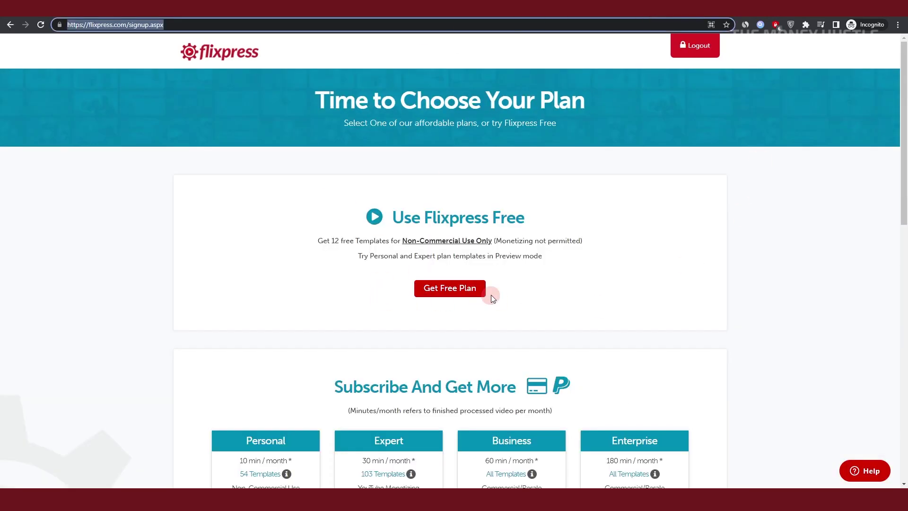
{"action": "left_click", "coordinate": [600, 294]}
{"action": "scroll", "coordinate": [601, 295], "scroll_direction": "down", "scroll_amount": 3}
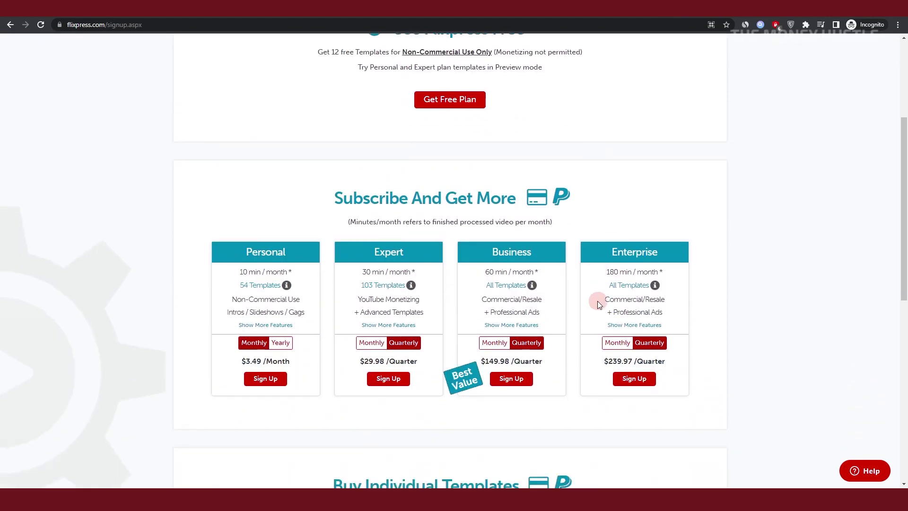
{"action": "scroll", "coordinate": [501, 399], "scroll_direction": "up", "scroll_amount": 3}
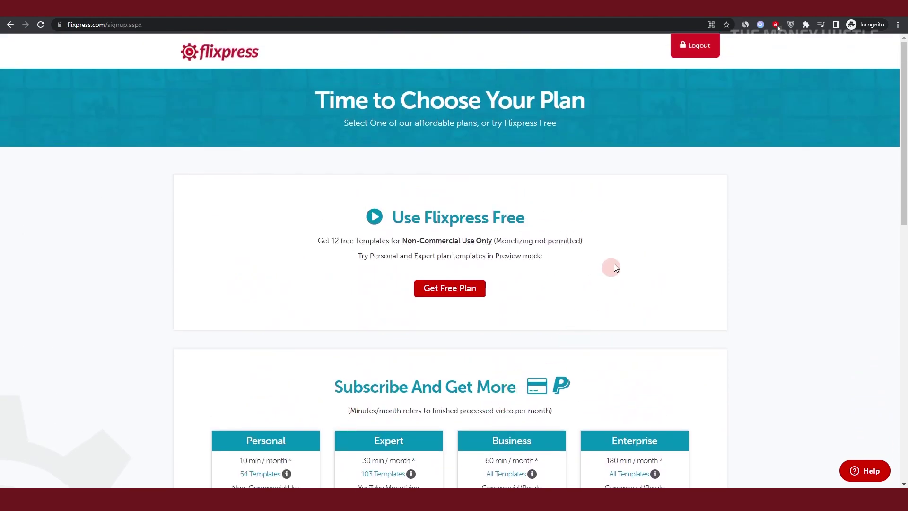
{"action": "left_click", "coordinate": [446, 295]}
{"action": "left_click", "coordinate": [647, 307]}
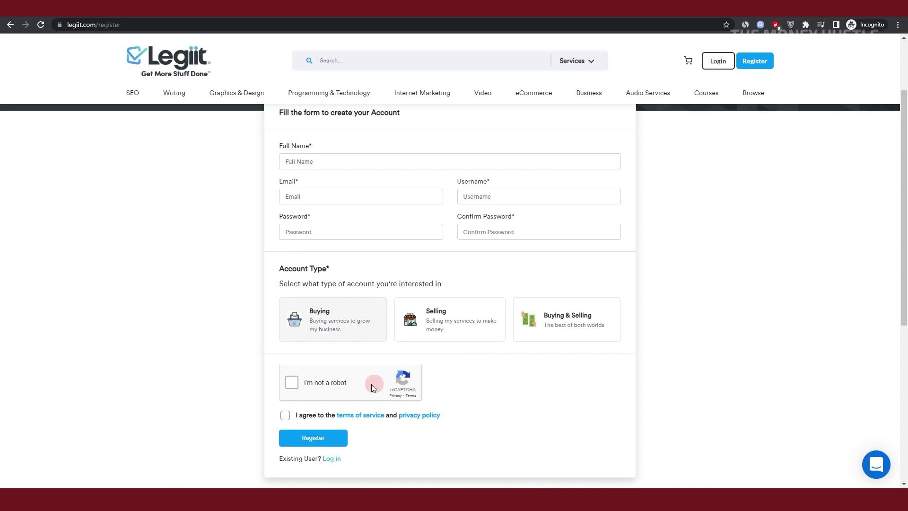
{"action": "scroll", "coordinate": [474, 365], "scroll_direction": "up", "scroll_amount": 1}
{"action": "scroll", "coordinate": [475, 365], "scroll_direction": "down", "scroll_amount": 1}
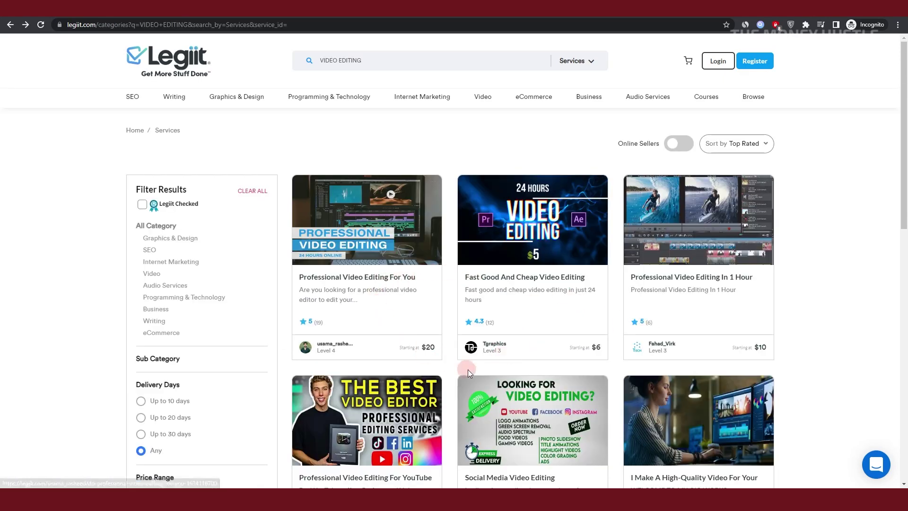
{"action": "scroll", "coordinate": [533, 384], "scroll_direction": "down", "scroll_amount": 1}
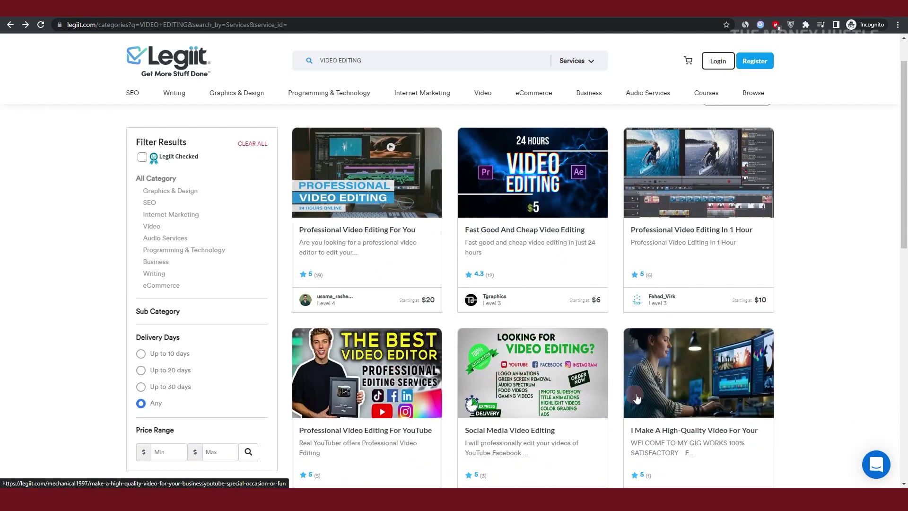
{"action": "scroll", "coordinate": [704, 381], "scroll_direction": "down", "scroll_amount": 2}
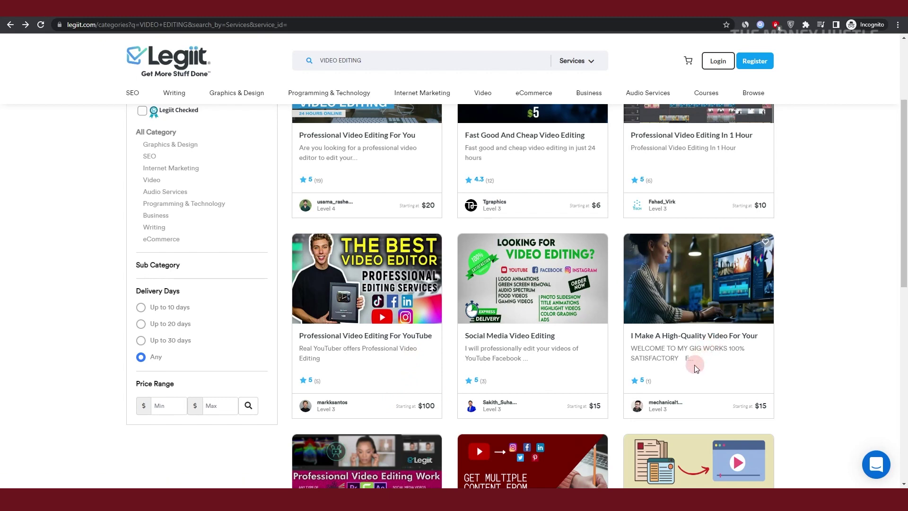
{"action": "scroll", "coordinate": [695, 365], "scroll_direction": "down", "scroll_amount": 3}
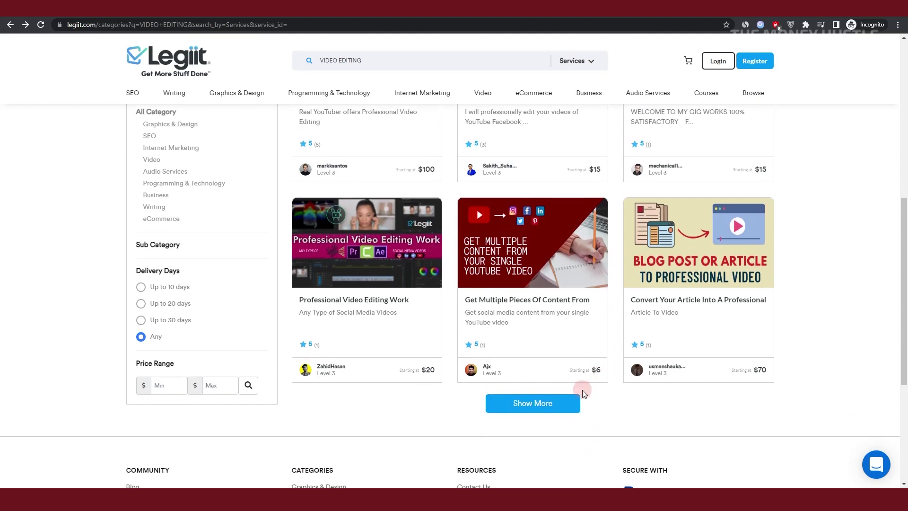
{"action": "scroll", "coordinate": [846, 372], "scroll_direction": "up", "scroll_amount": 2}
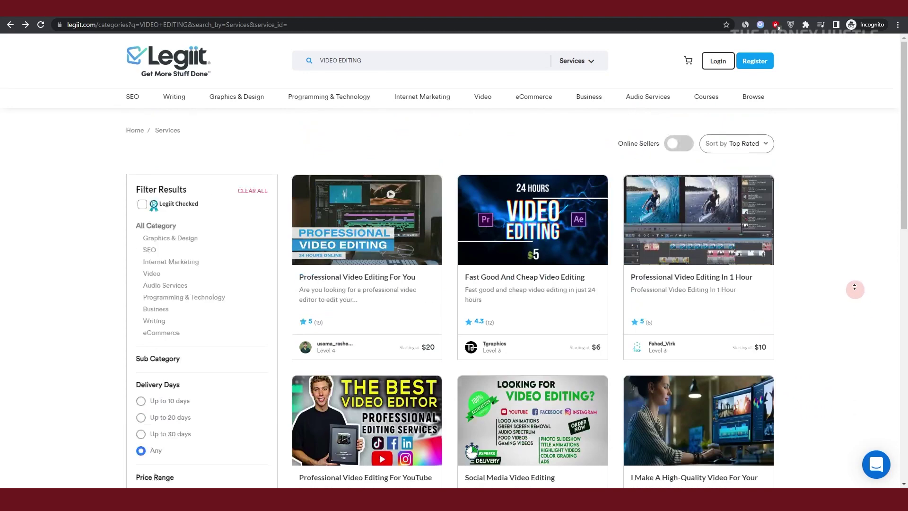